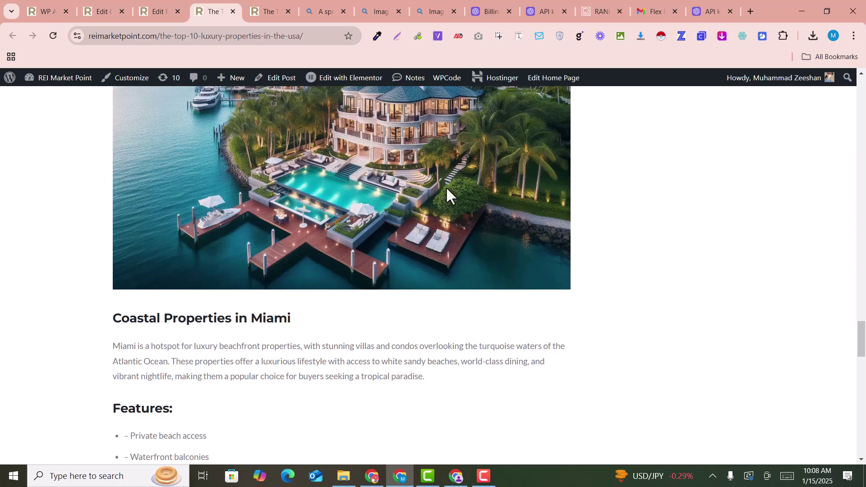
# Look over the Auto Blogs campaign page, the post editor and the published article.
pyautogui.click(103, 11)
pyautogui.scroll(5, 293, 206)
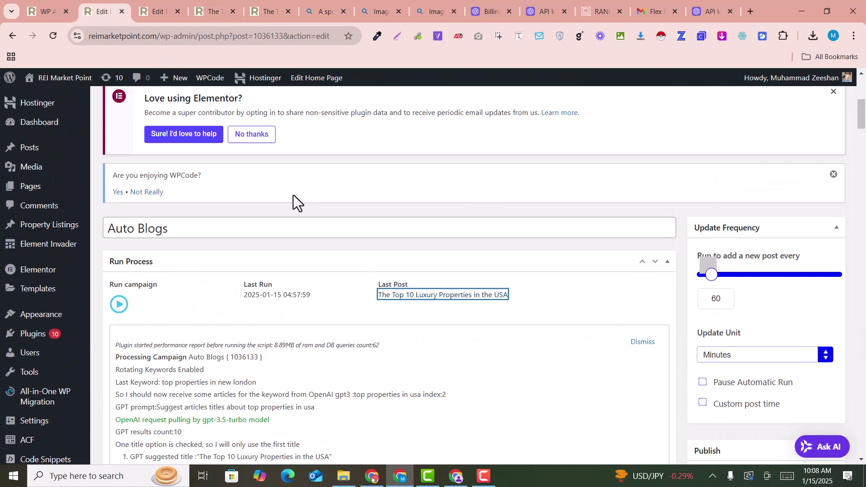
pyautogui.scroll(-2, 447, 189)
pyautogui.scroll(-15, 436, 253)
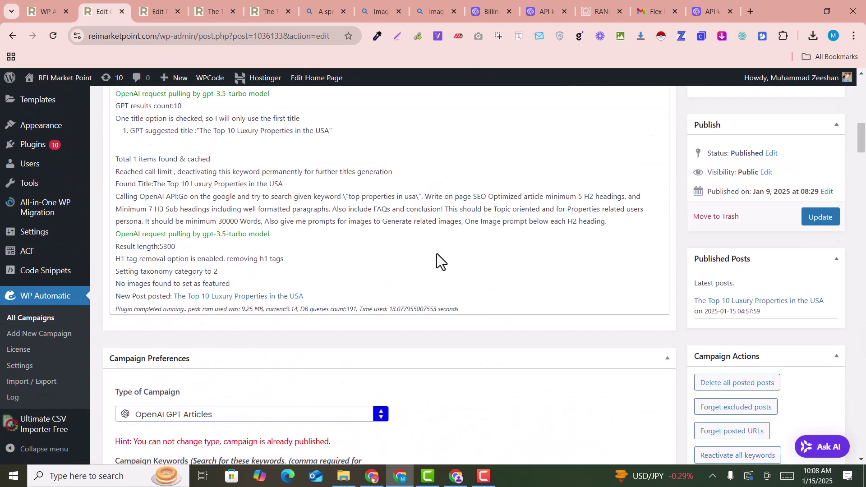
pyautogui.scroll(5, 434, 252)
pyautogui.click(150, 1)
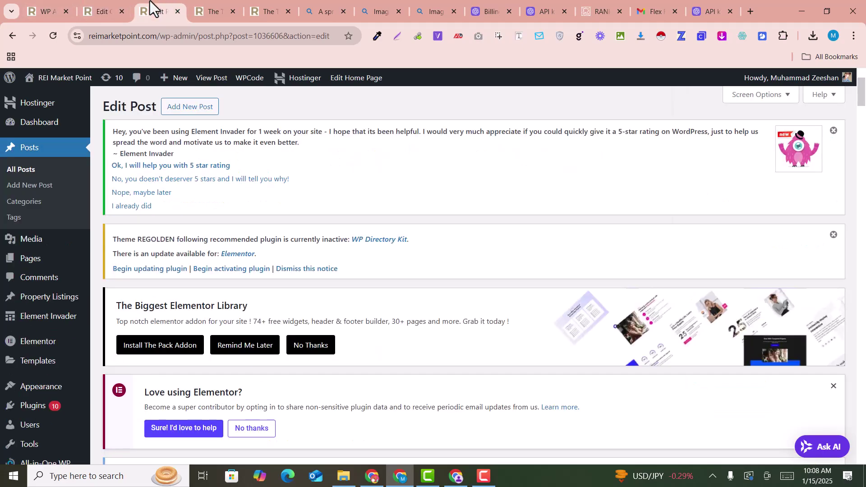
pyautogui.click(205, 1)
pyautogui.scroll(-5, 323, 255)
pyautogui.scroll(18, 322, 255)
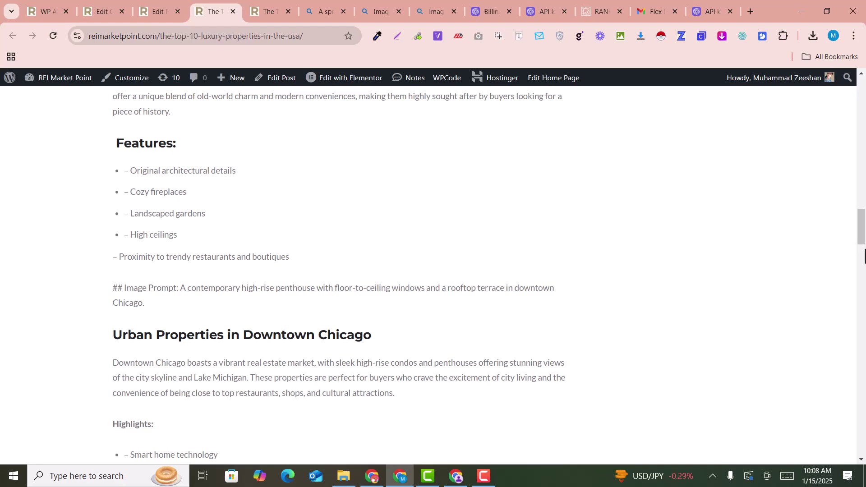
pyautogui.moveTo(861, 231); pyautogui.dragTo(865, 349)
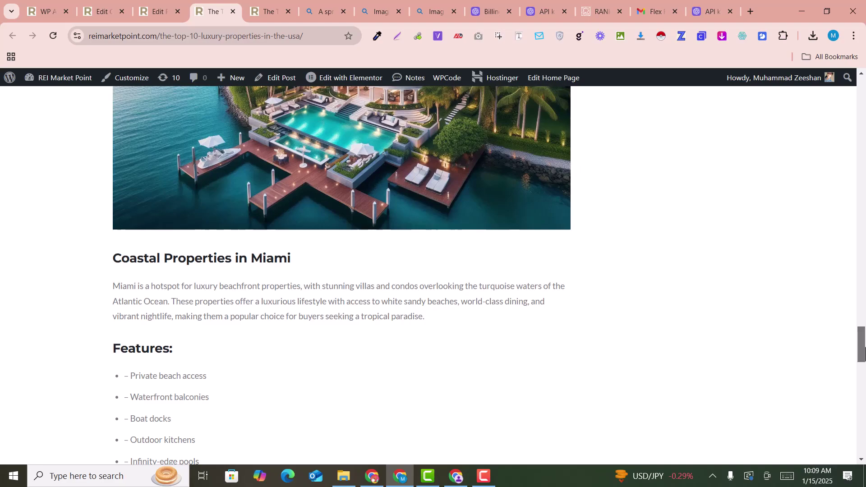
pyautogui.moveTo(865, 349); pyautogui.dragTo(864, 149)
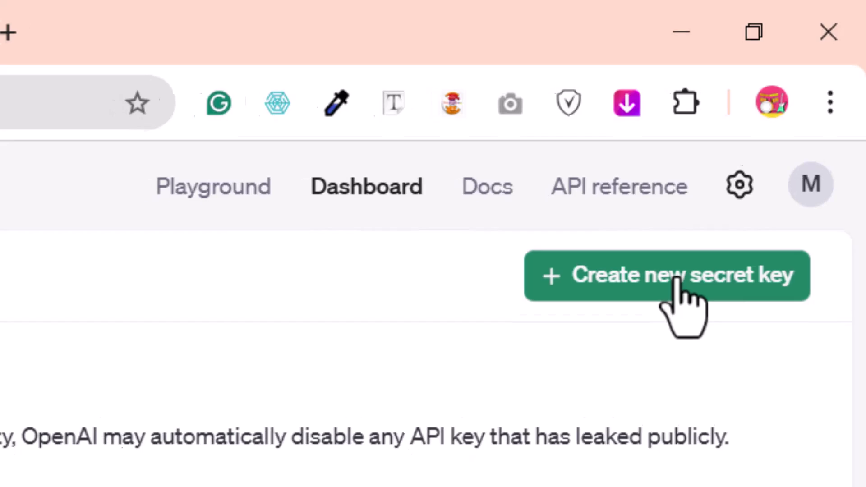
# Create a secret key 'Auto Blog APi' in the Default project and copy it.
pyautogui.click(793, 108)
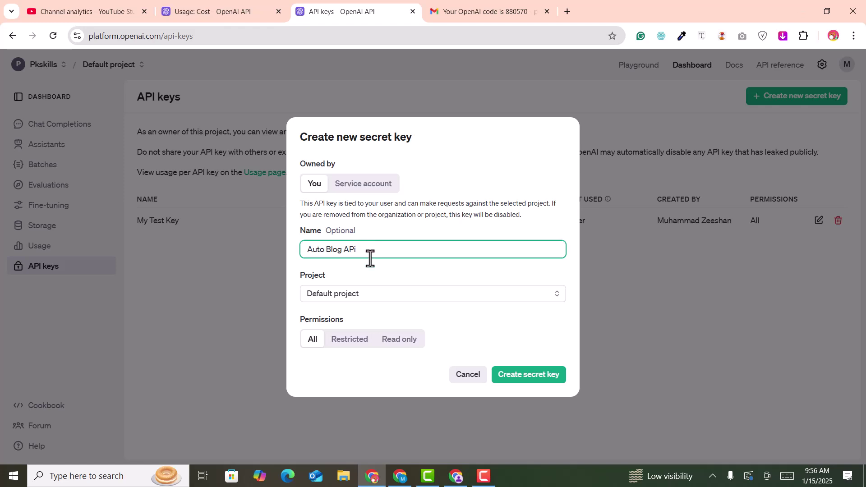
pyautogui.click(355, 297)
pyautogui.click(356, 316)
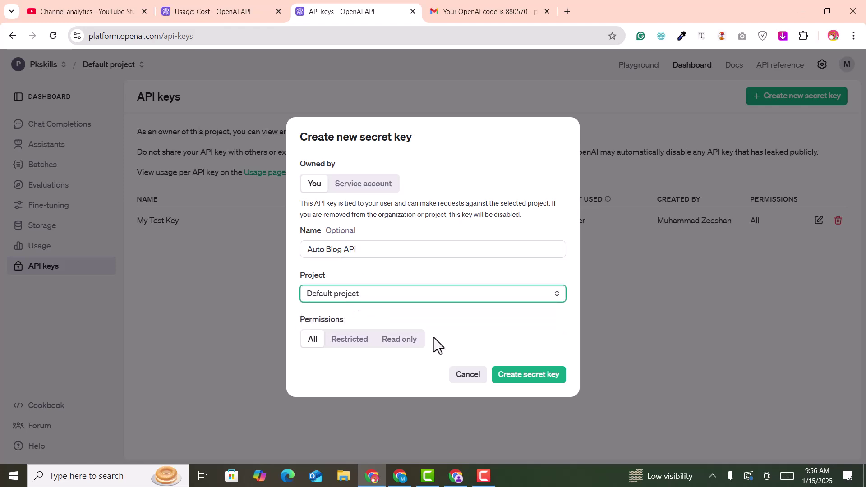
pyautogui.click(537, 379)
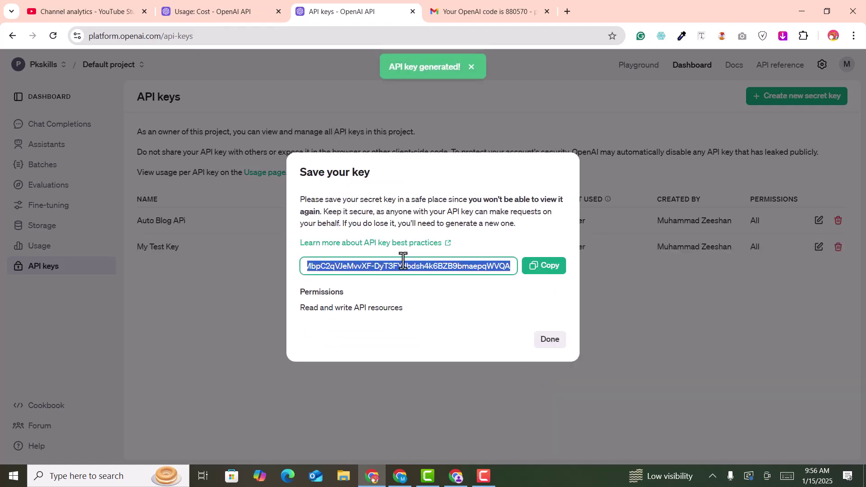
pyautogui.click(537, 276)
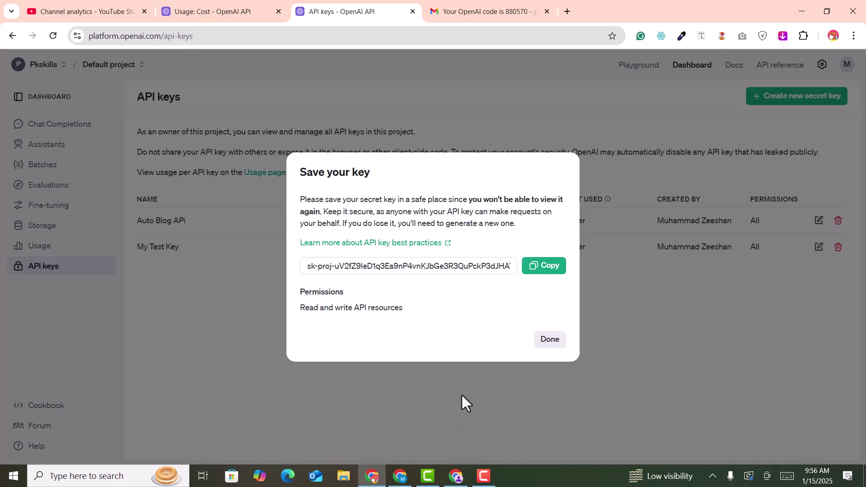
# Paste the new key over the existing API key in WP Automatic's OpenAI settings.
pyautogui.moveTo(403, 478)
pyautogui.click(400, 444)
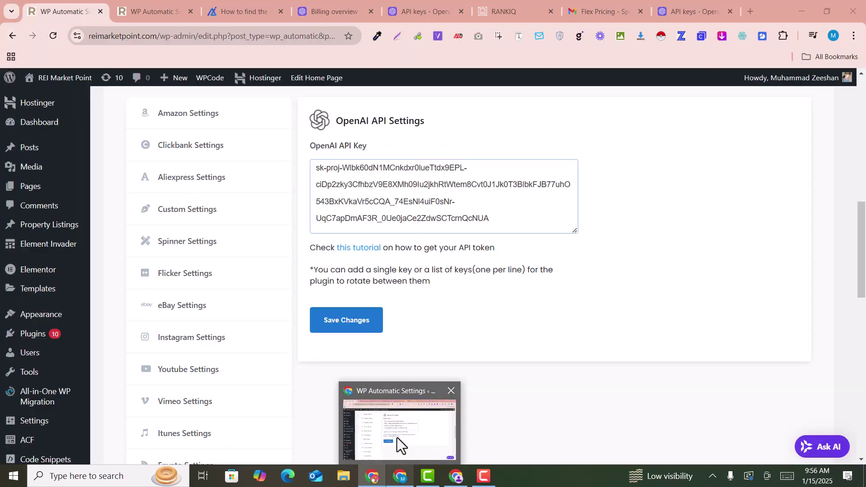
pyautogui.scroll(-8, 123, 236)
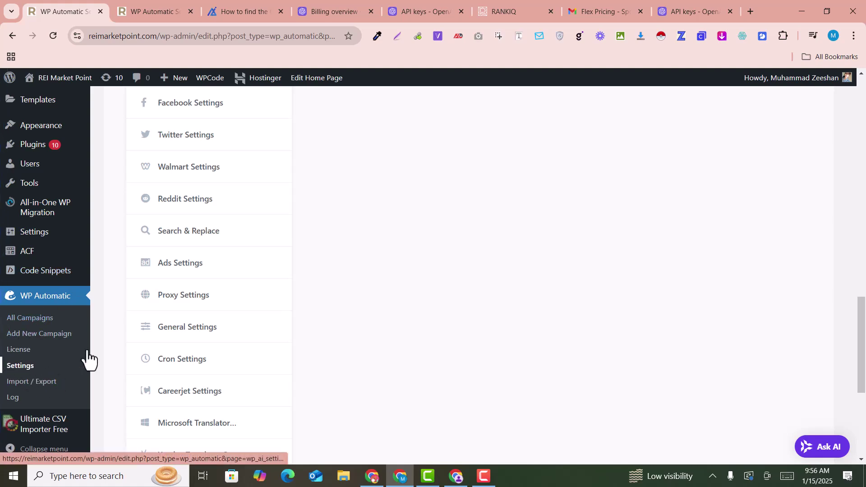
pyautogui.click(22, 366)
pyautogui.scroll(-6, 507, 331)
pyautogui.scroll(-10, 381, 325)
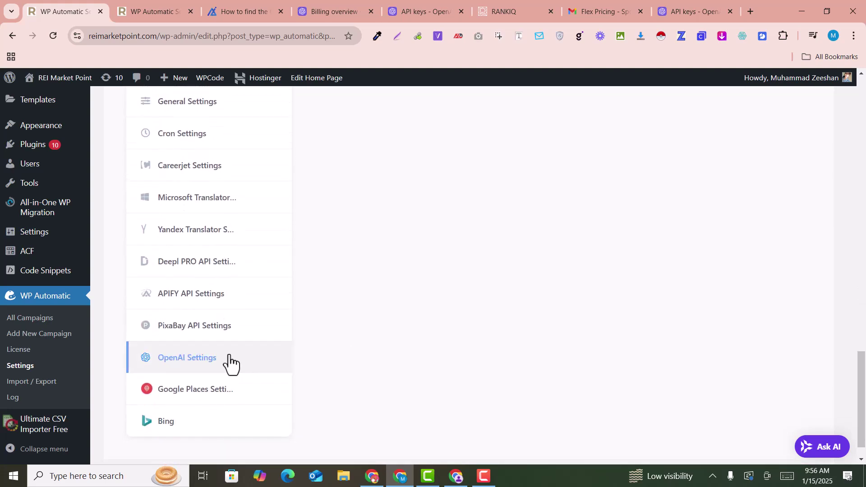
pyautogui.scroll(6, 650, 190)
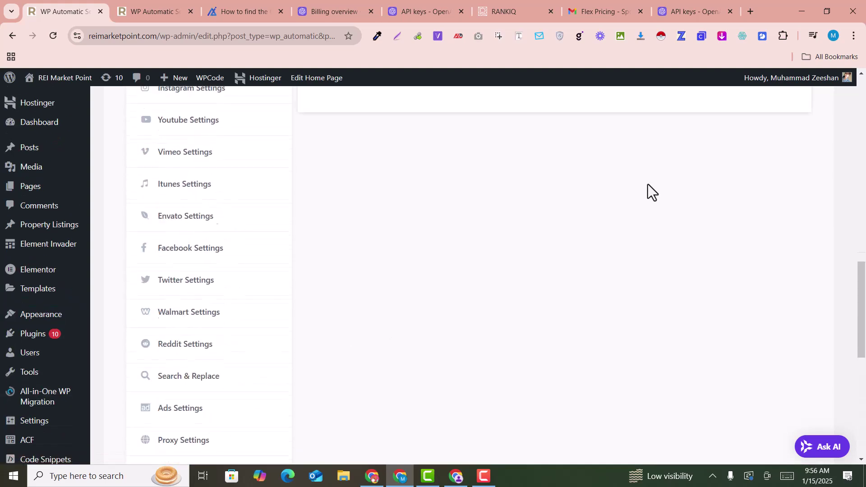
pyautogui.scroll(6, 649, 190)
pyautogui.tripleClick(503, 266)
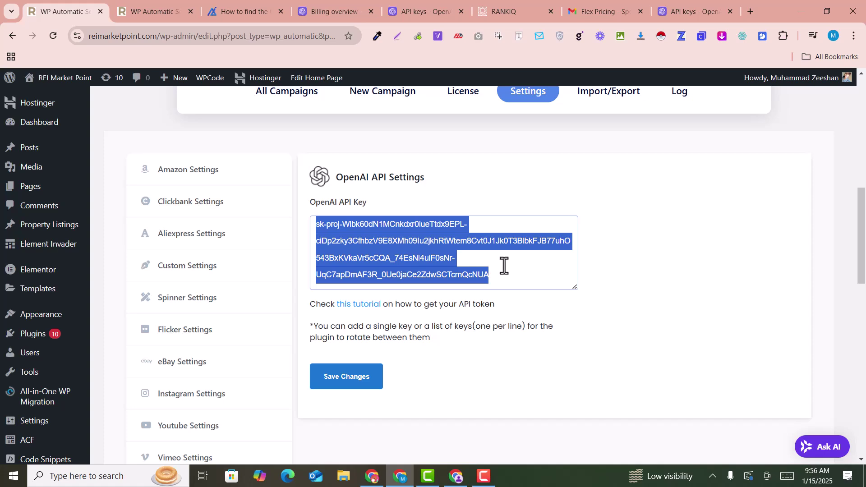
pyautogui.hotkey('ctrl', 'v')
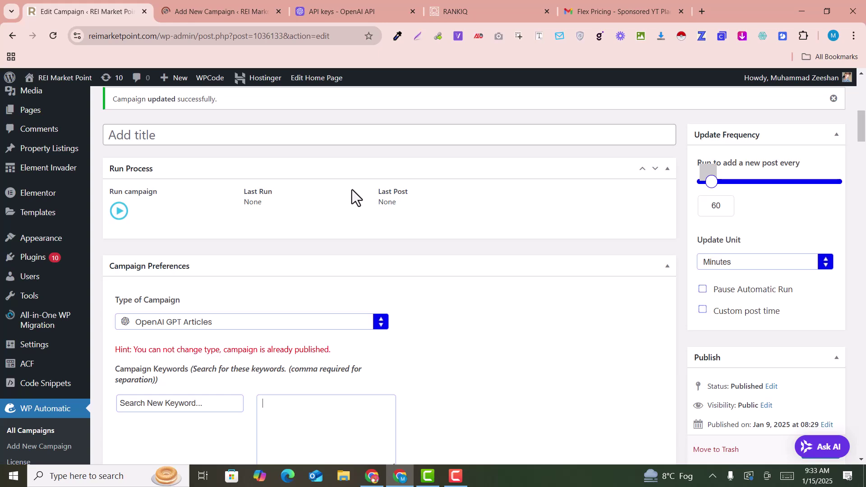
# Title the campaign 'Auto Blogs' and paste the three top-properties keywords into Campaign Keywords.
pyautogui.click(210, 134)
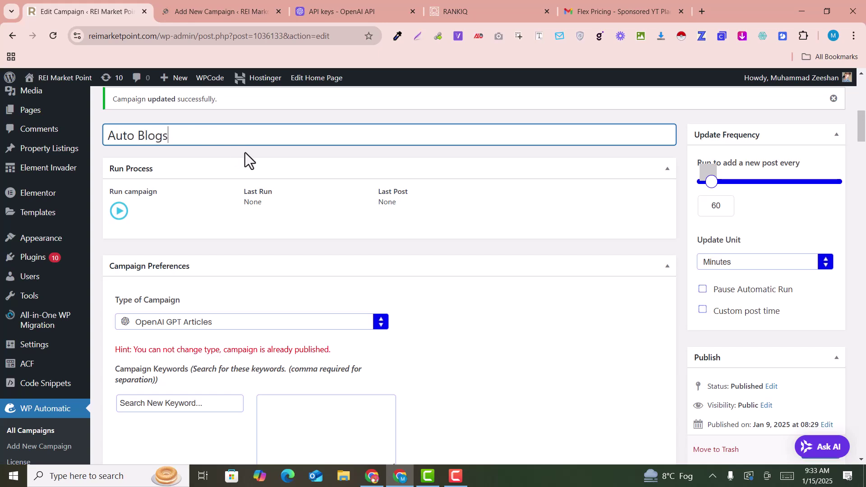
pyautogui.scroll(-3, 247, 157)
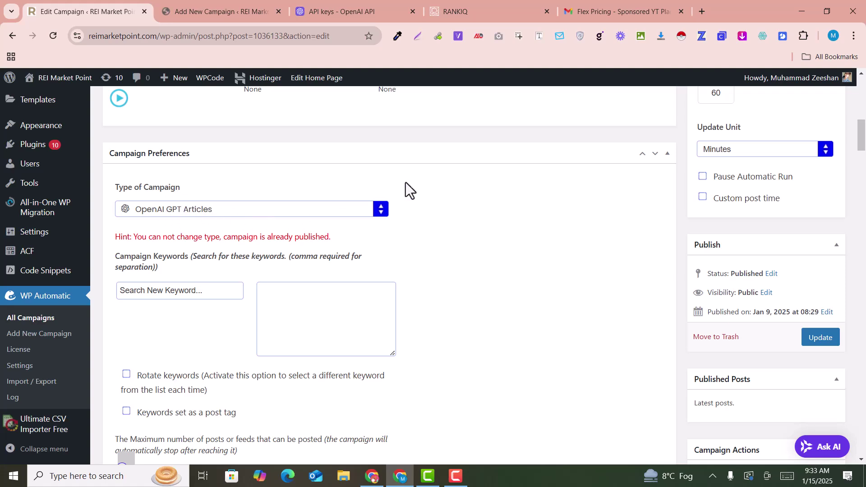
pyautogui.scroll(-3, 404, 185)
pyautogui.click(285, 179)
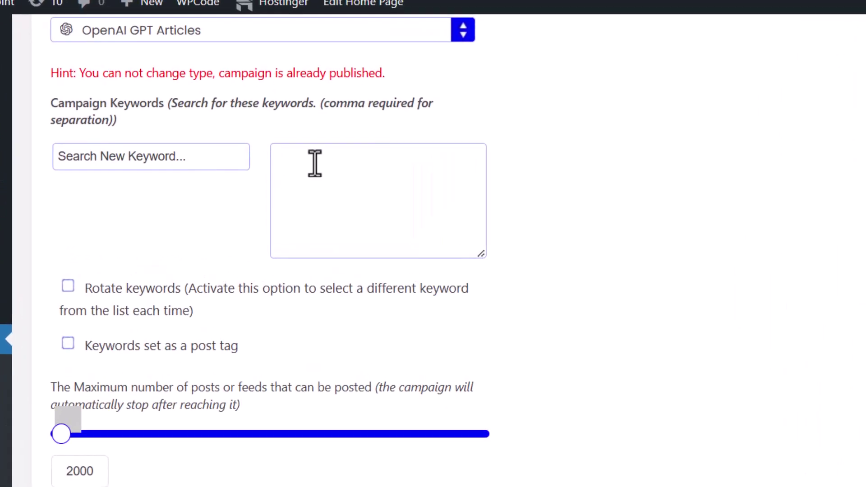
pyautogui.hotkey('ctrl', 'v')
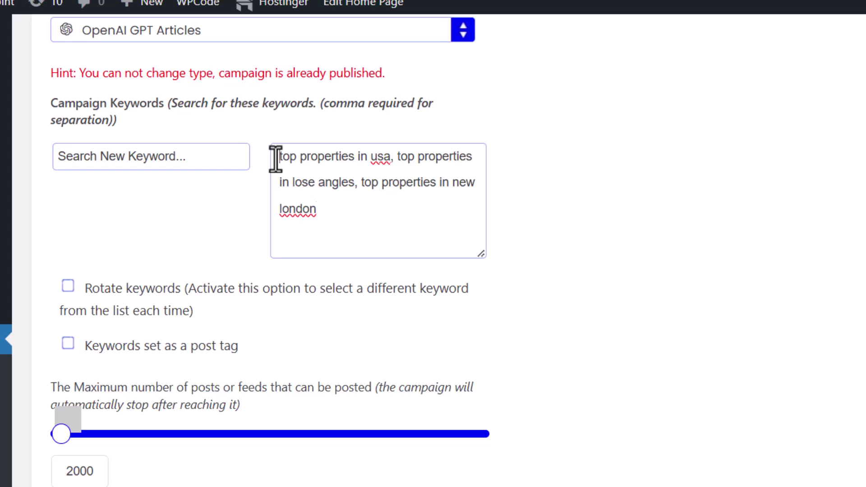
pyautogui.moveTo(340, 219); pyautogui.dragTo(308, 213)
pyautogui.scroll(-2, 479, 250)
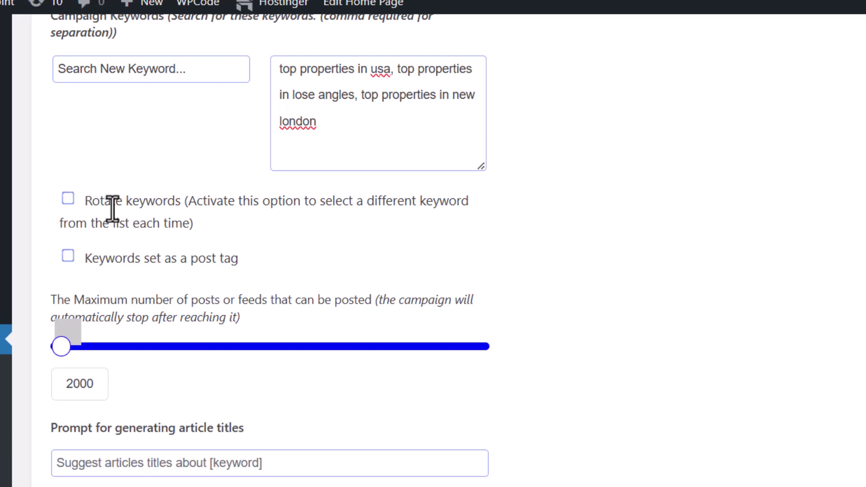
# Turn on keyword rotation and use the keywords as post tags.
pyautogui.click(68, 200)
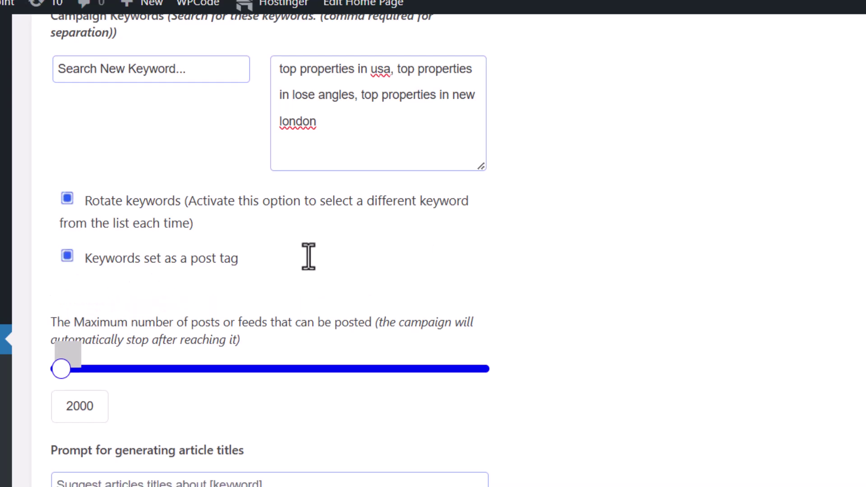
pyautogui.click(127, 268)
pyautogui.scroll(-4, 702, 265)
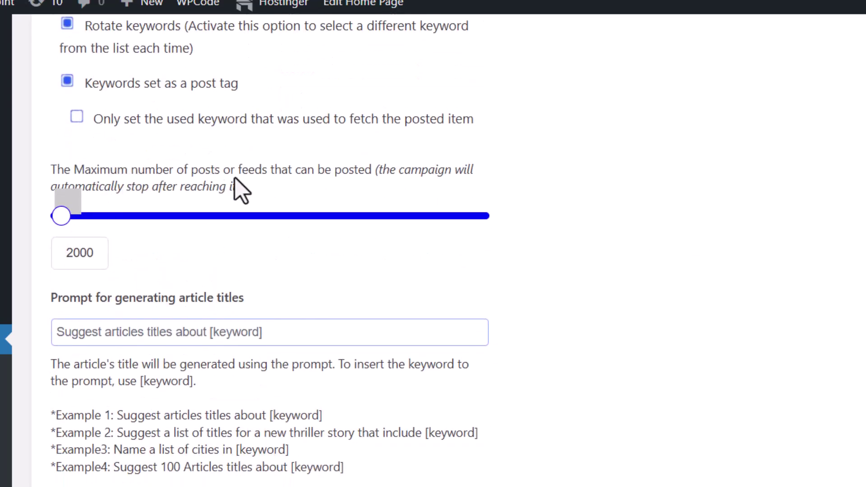
pyautogui.scroll(5, 701, 297)
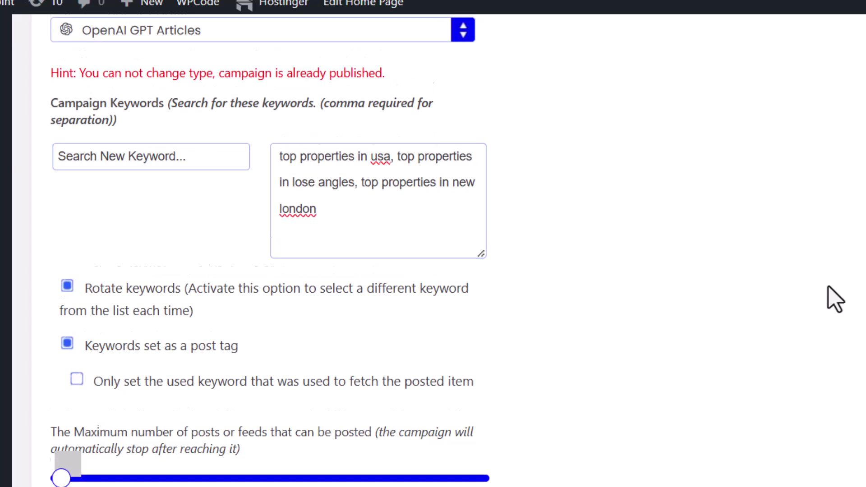
pyautogui.scroll(-2, 181, 293)
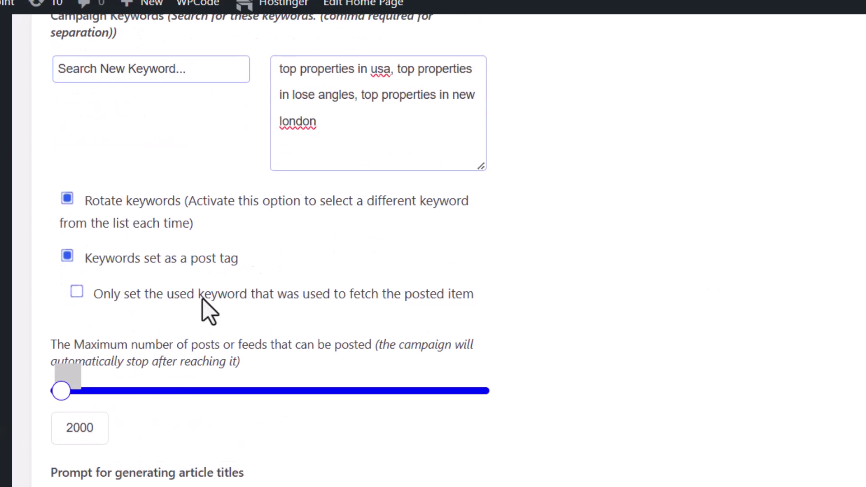
pyautogui.scroll(-4, 138, 359)
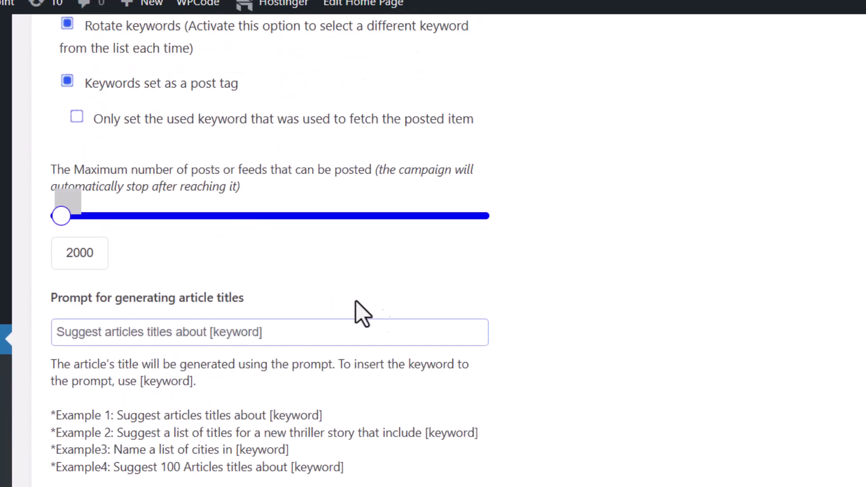
pyautogui.scroll(-4, 188, 295)
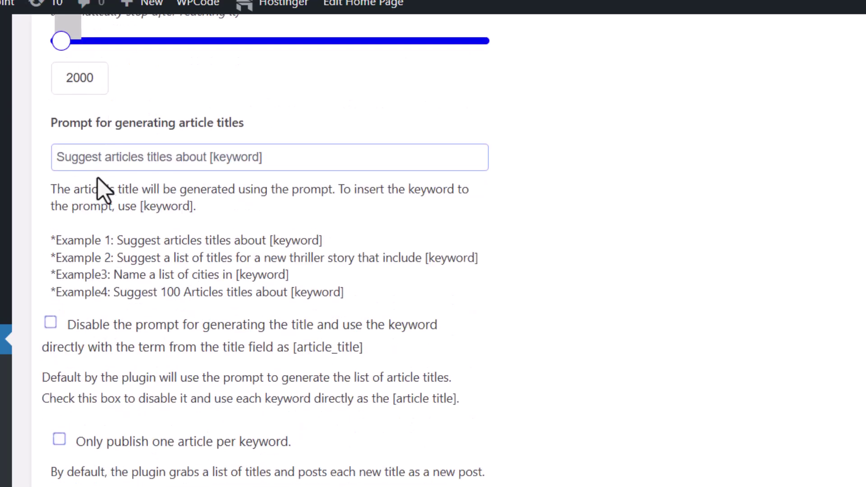
# Copy the Example 1 prompt into 'Prompt for generating article titles'.
pyautogui.click(95, 158)
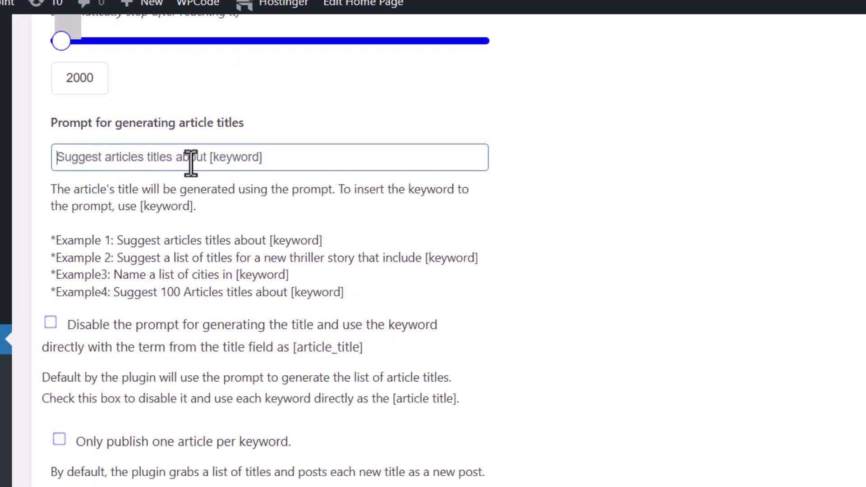
pyautogui.moveTo(323, 242); pyautogui.dragTo(120, 243)
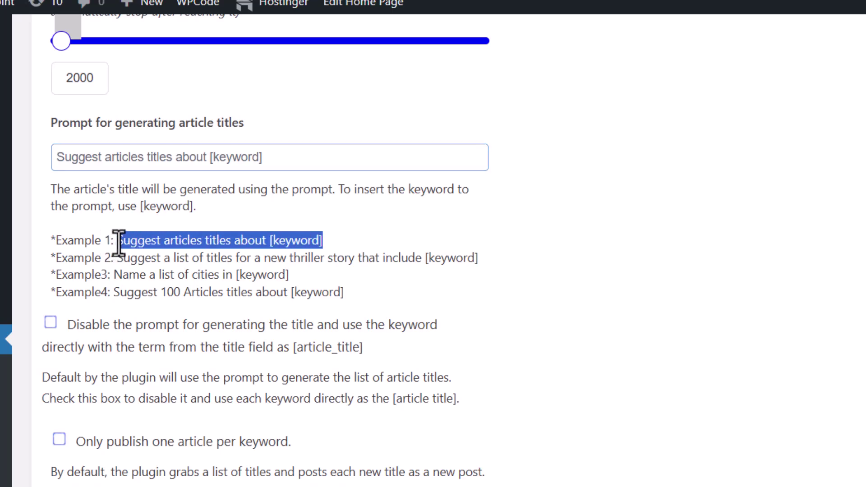
pyautogui.click(122, 160)
pyautogui.hotkey('ctrl', 'v')
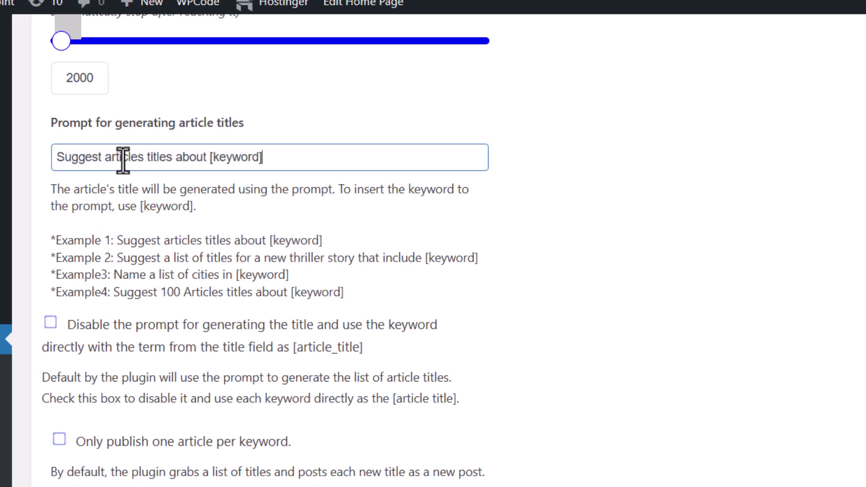
pyautogui.scroll(-4, 358, 321)
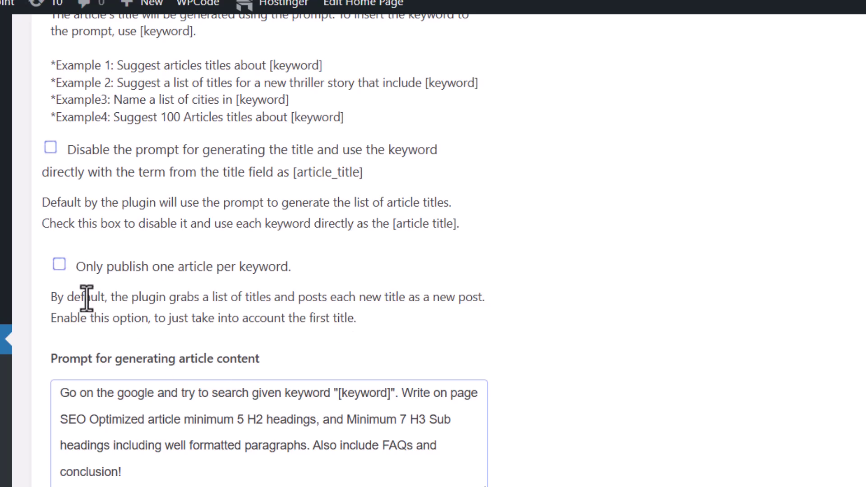
pyautogui.scroll(4, 86, 297)
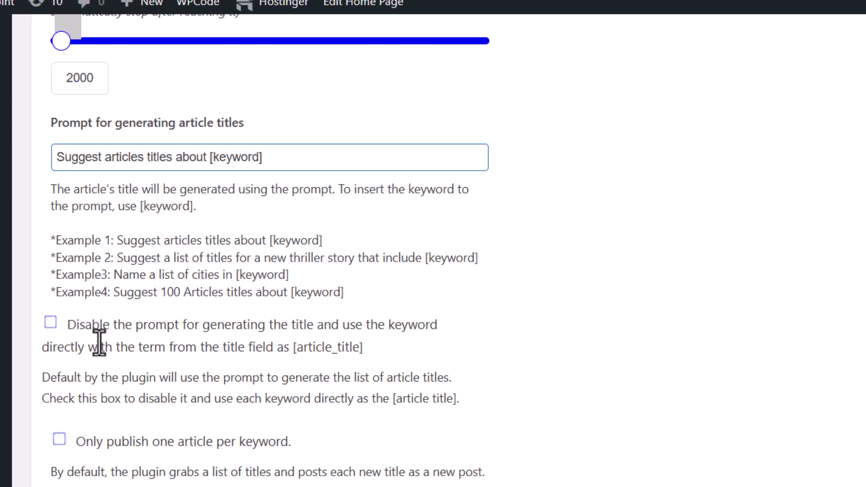
# Tick 'Only publish one article per keyword', keeping prompt-based title generation enabled.
pyautogui.click(49, 323)
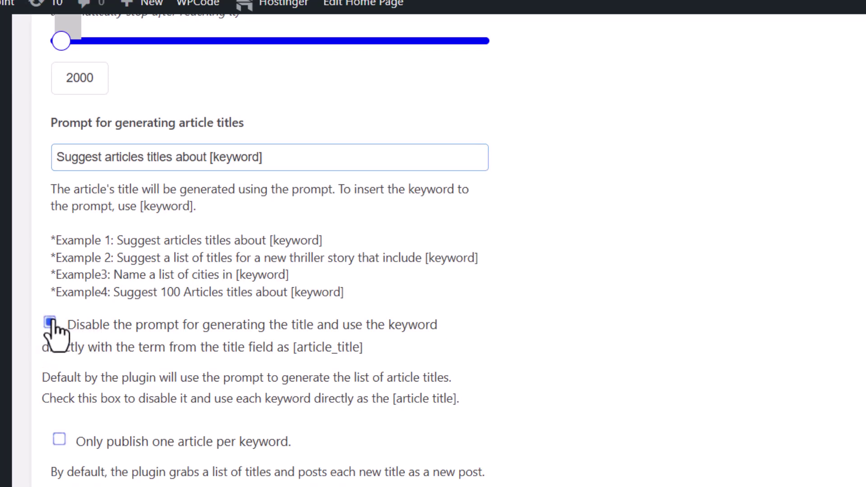
pyautogui.scroll(-3, 253, 379)
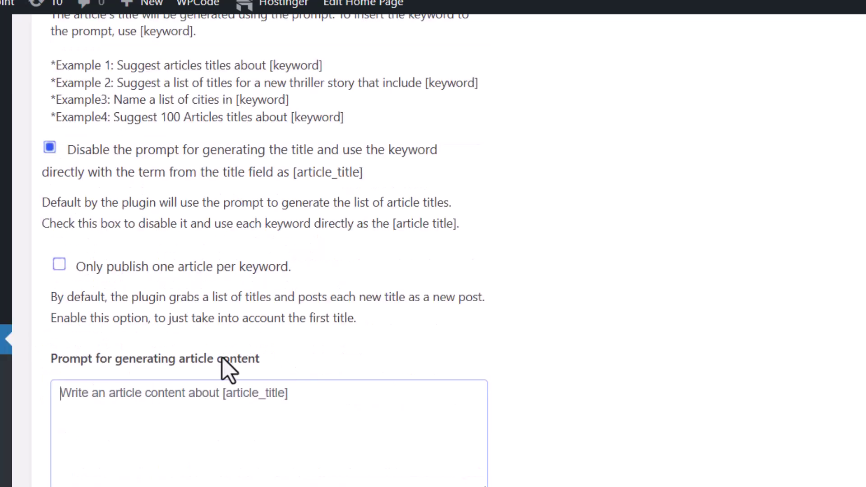
pyautogui.click(59, 266)
pyautogui.moveTo(332, 278); pyautogui.dragTo(64, 274)
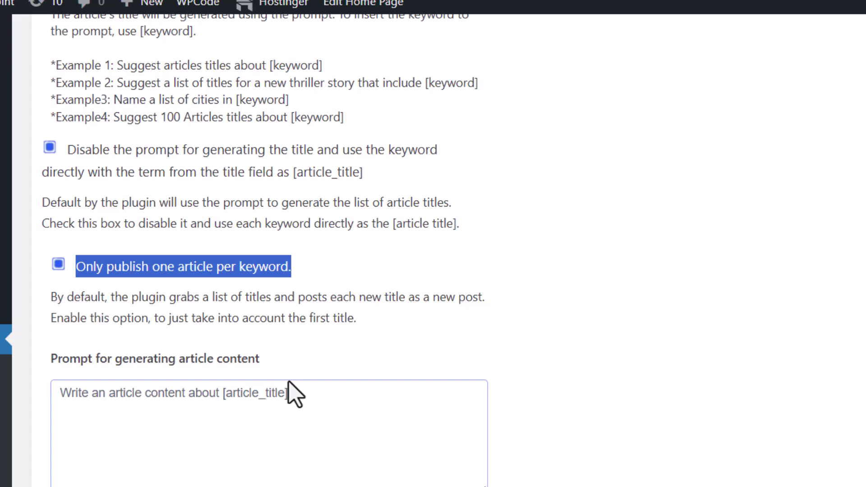
pyautogui.click(50, 148)
pyautogui.click(318, 420)
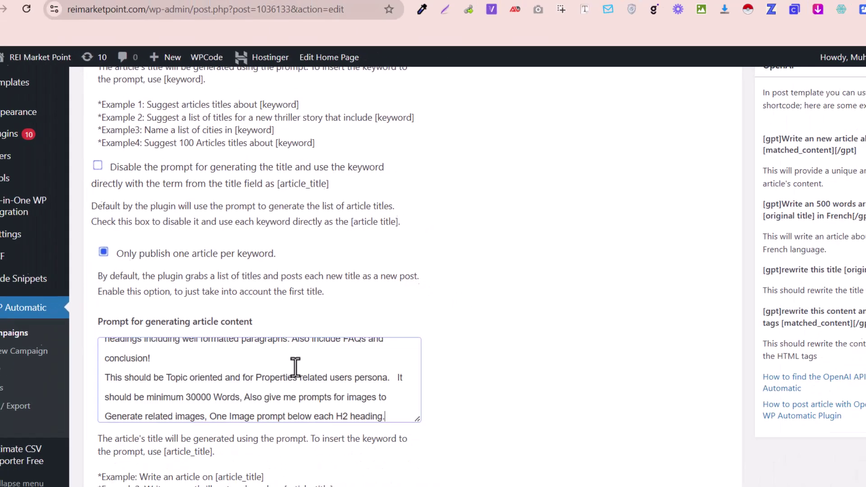
# Paste the SEO article prompt into the content box and enlarge the box to fit it.
pyautogui.hotkey('ctrl', 'v')
pyautogui.scroll(4, 317, 417)
pyautogui.scroll(-5, 296, 345)
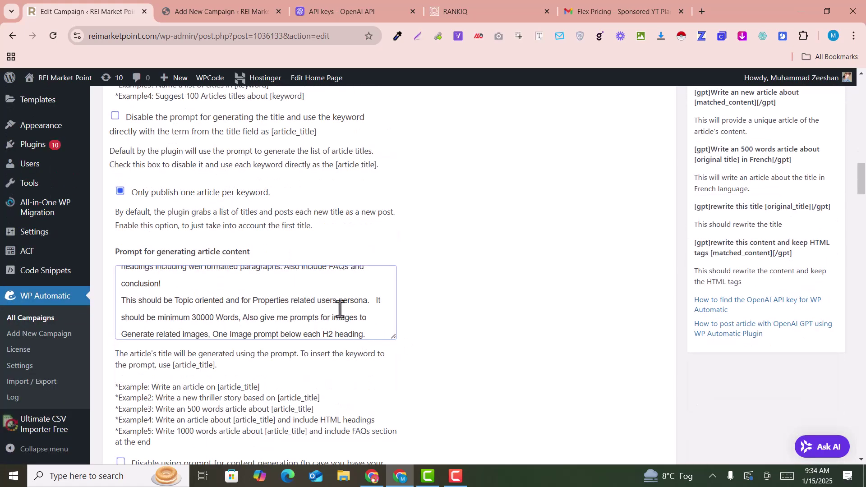
pyautogui.scroll(1, 339, 309)
pyautogui.moveTo(394, 392); pyautogui.dragTo(434, 480)
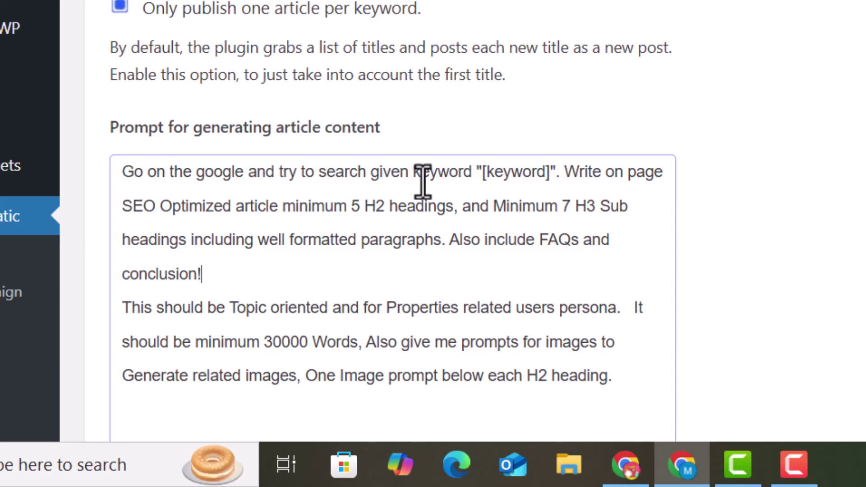
pyautogui.scroll(10, 487, 96)
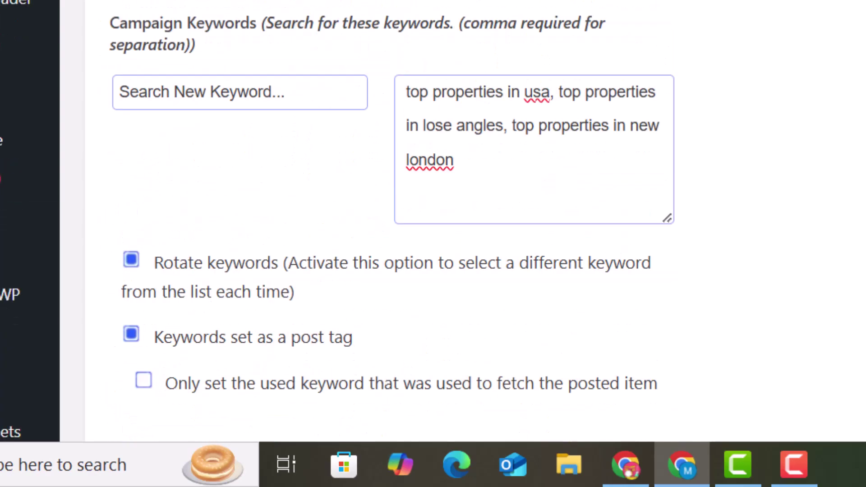
pyautogui.scroll(-5, 547, 117)
pyautogui.scroll(-5, 547, 116)
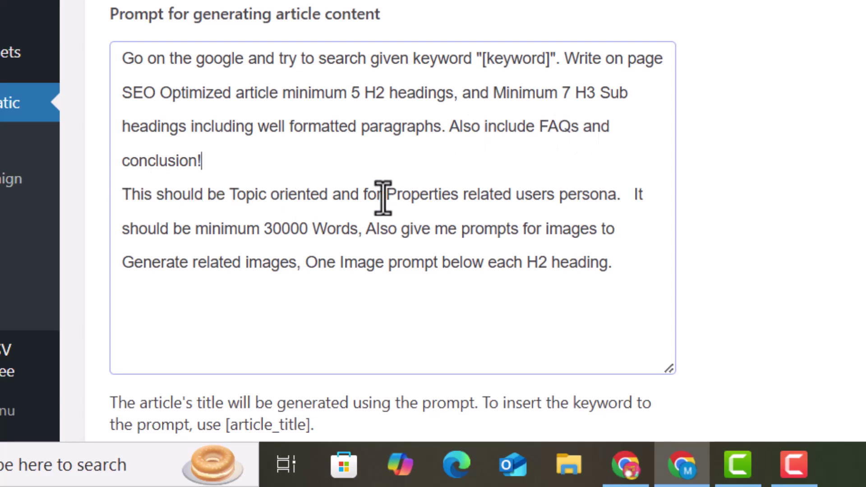
# Highlight the prompt's Properties, persona, 30000-word minimum and per-H2 image-prompt instructions.
pyautogui.moveTo(380, 199); pyautogui.dragTo(454, 199)
pyautogui.doubleClick(402, 195)
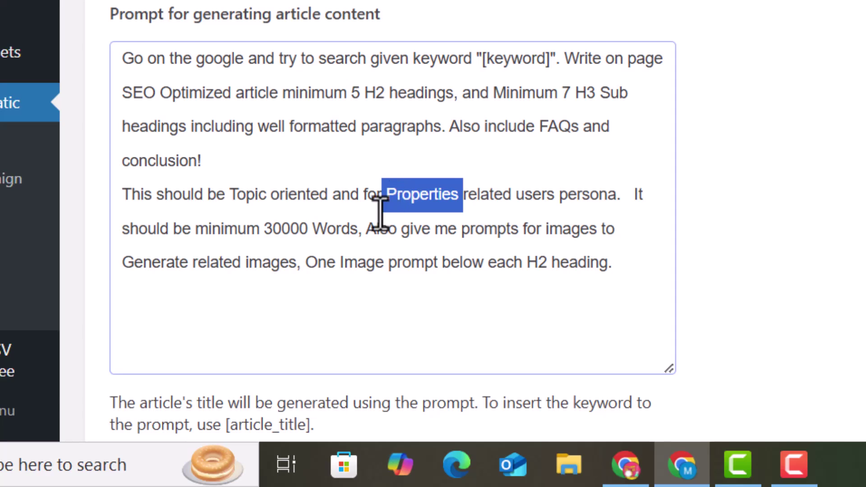
pyautogui.click(385, 199)
pyautogui.moveTo(384, 199); pyautogui.dragTo(457, 205)
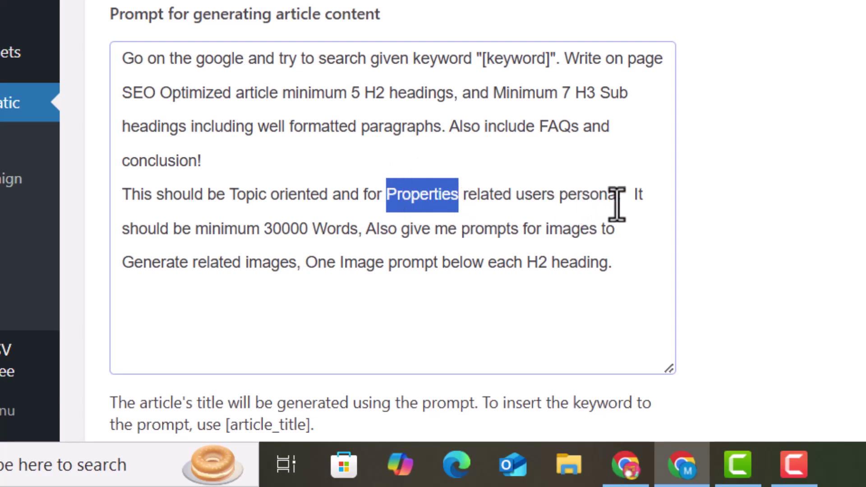
pyautogui.moveTo(617, 199); pyautogui.dragTo(553, 203)
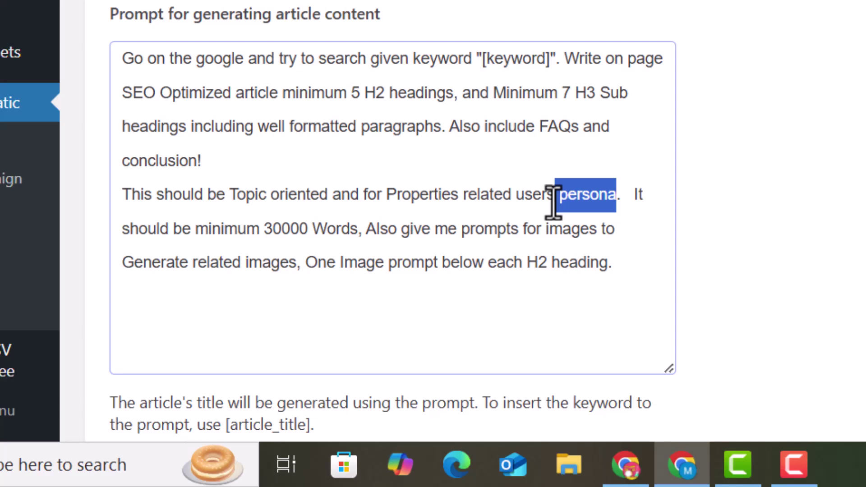
pyautogui.click(548, 228)
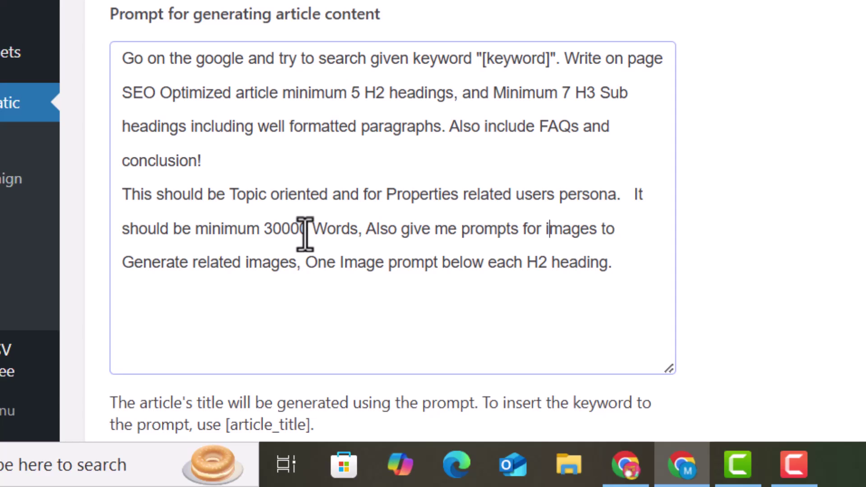
pyautogui.click(280, 230)
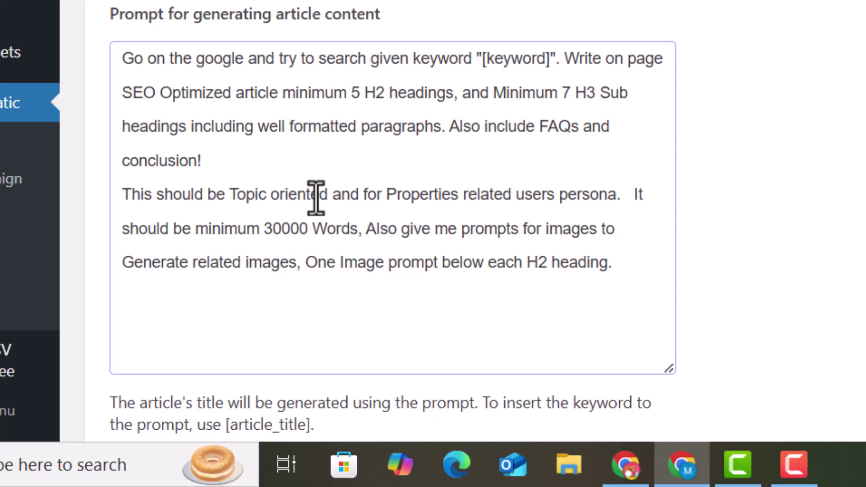
pyautogui.moveTo(614, 264); pyautogui.dragTo(389, 264)
pyautogui.click(241, 264)
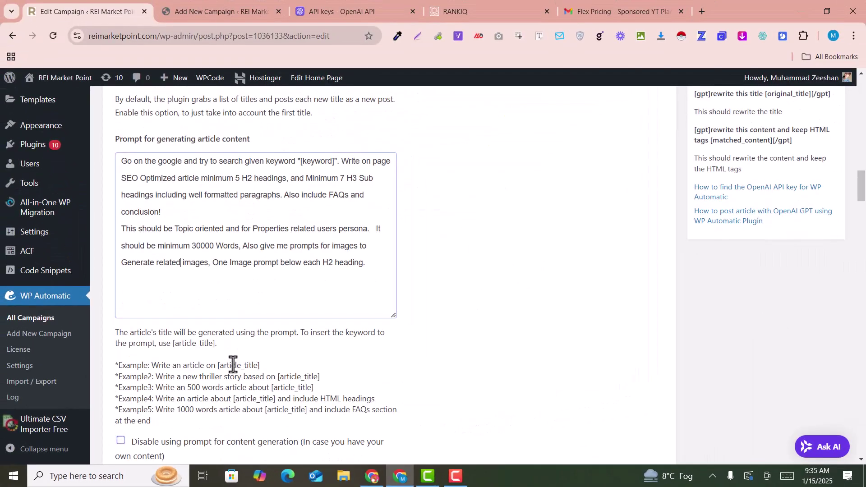
# Choose 'category: Island' in the 'Post posts to this category' list.
pyautogui.scroll(-6, 232, 366)
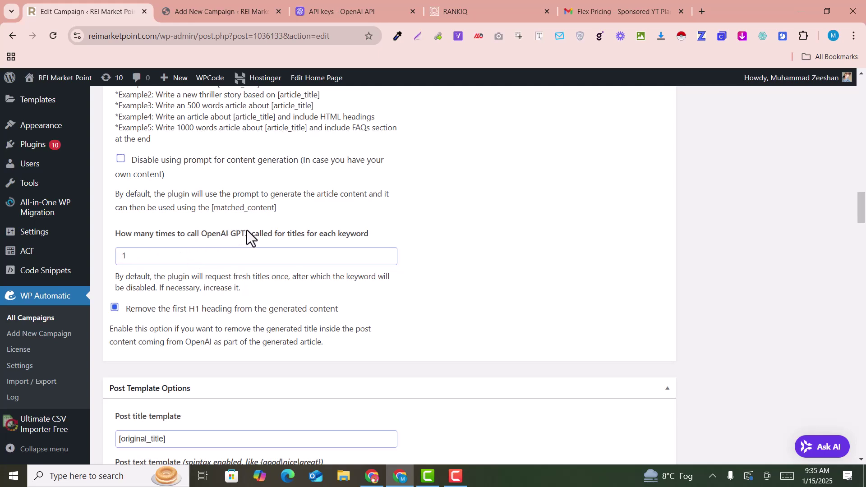
pyautogui.click(304, 253)
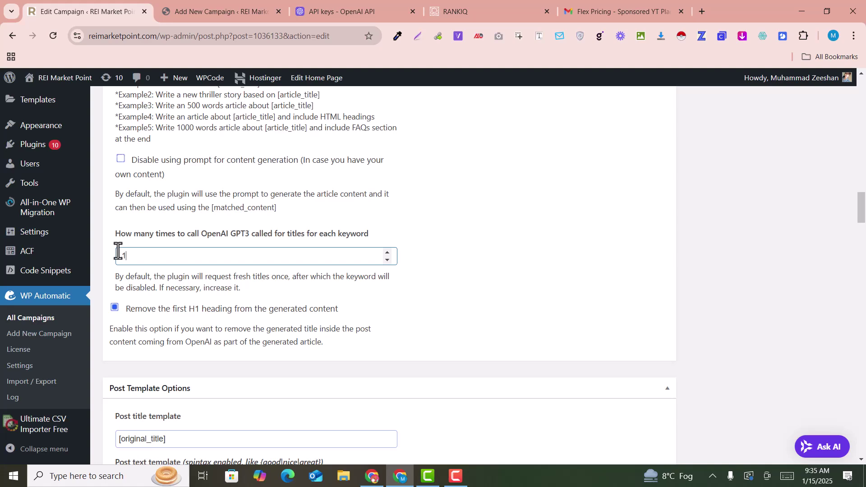
pyautogui.scroll(-4, 423, 325)
pyautogui.scroll(-2, 431, 326)
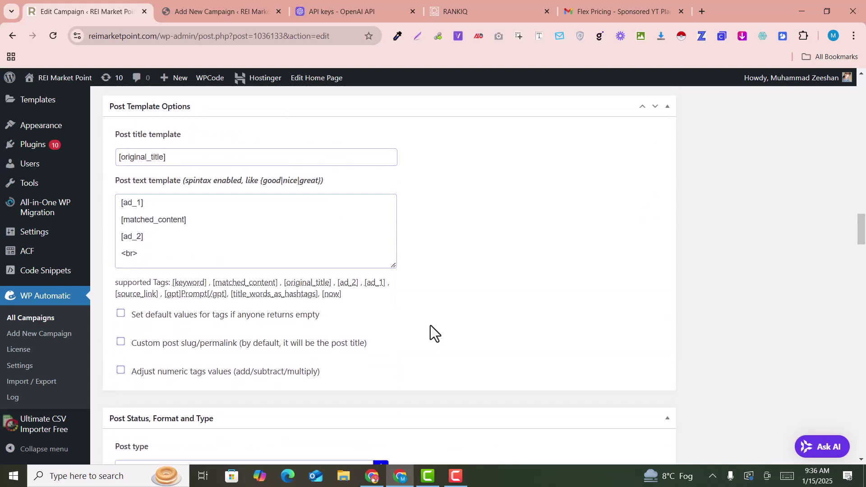
pyautogui.scroll(-4, 430, 326)
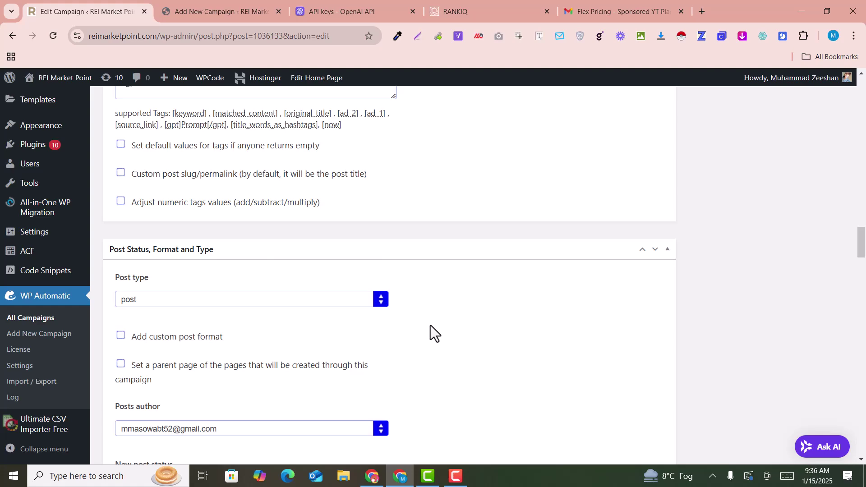
pyautogui.scroll(4, 415, 324)
pyautogui.scroll(-1, 347, 286)
pyautogui.scroll(-10, 347, 285)
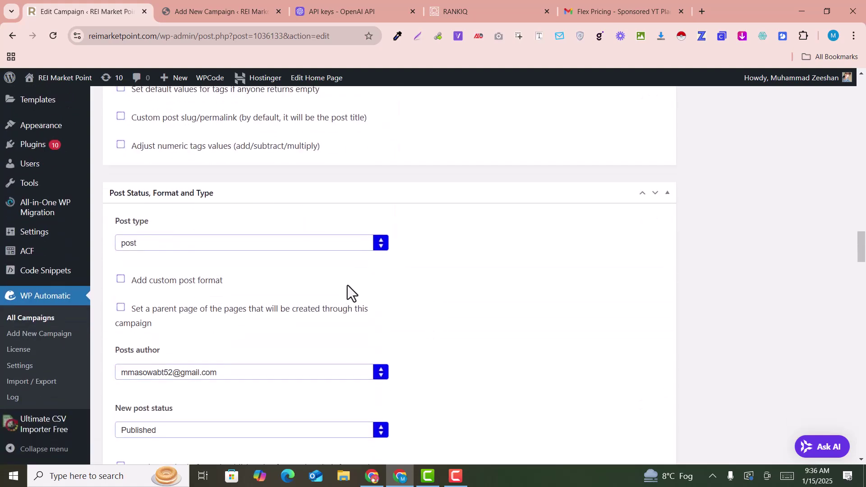
pyautogui.scroll(-15, 347, 286)
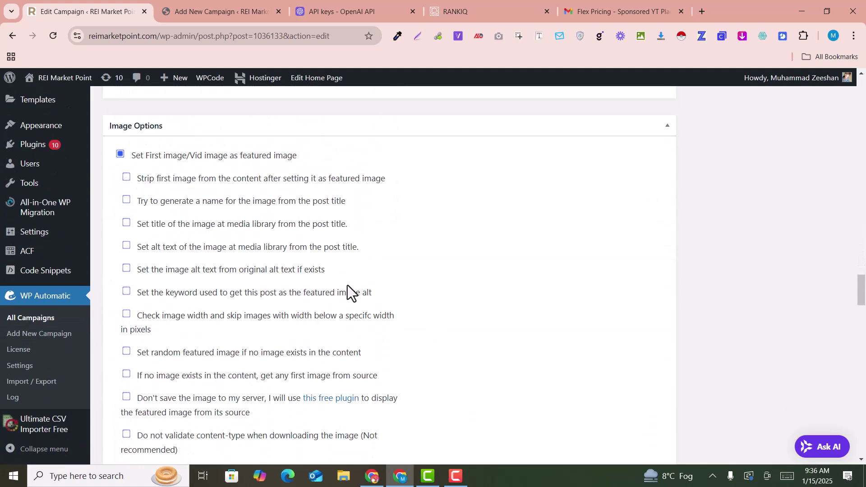
pyautogui.scroll(-1, 348, 285)
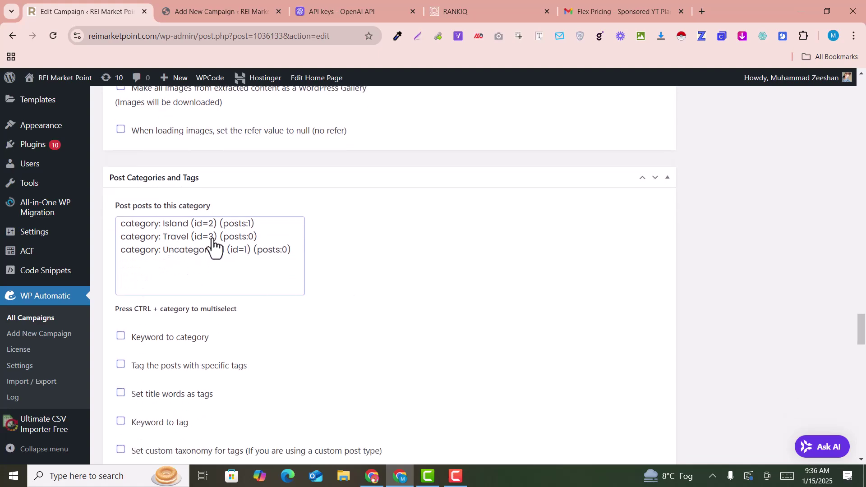
pyautogui.click(168, 224)
pyautogui.scroll(-1, 377, 339)
pyautogui.scroll(1, 377, 340)
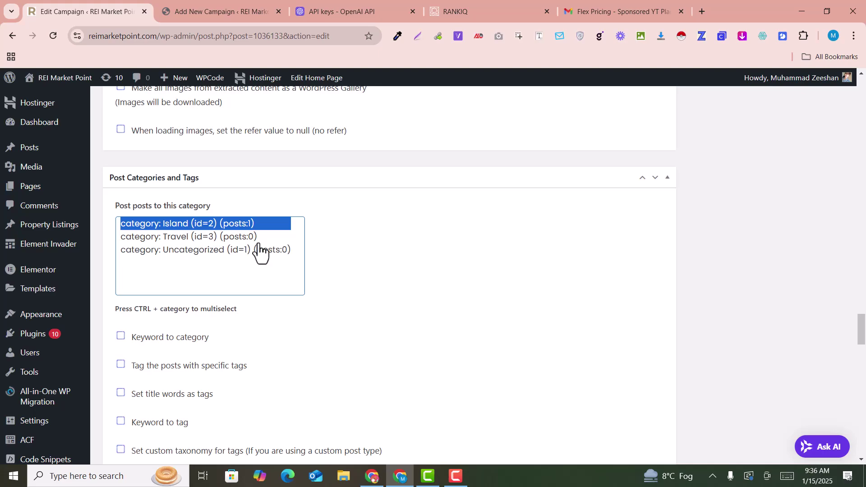
pyautogui.scroll(-5, 280, 396)
pyautogui.scroll(-4, 280, 396)
pyautogui.moveTo(859, 358); pyautogui.dragTo(861, 140)
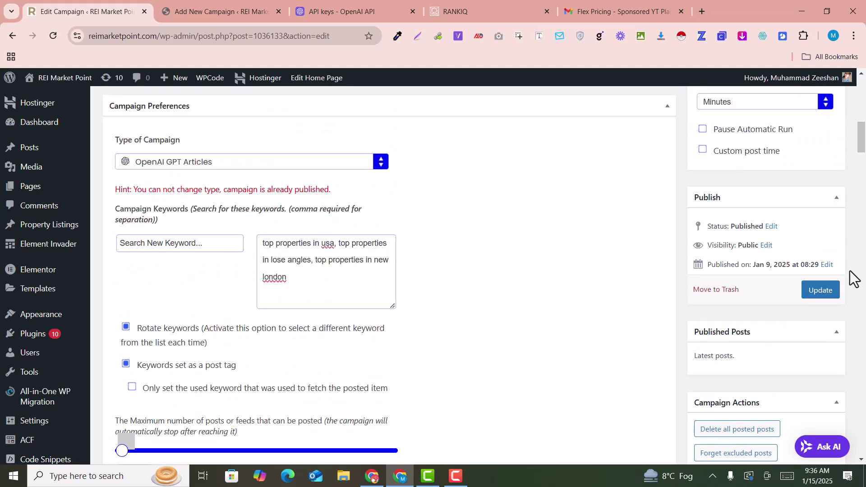
# Update the campaign, then check its 60-minute frequency and three top-properties keywords.
pyautogui.scroll(3, 841, 343)
pyautogui.click(818, 405)
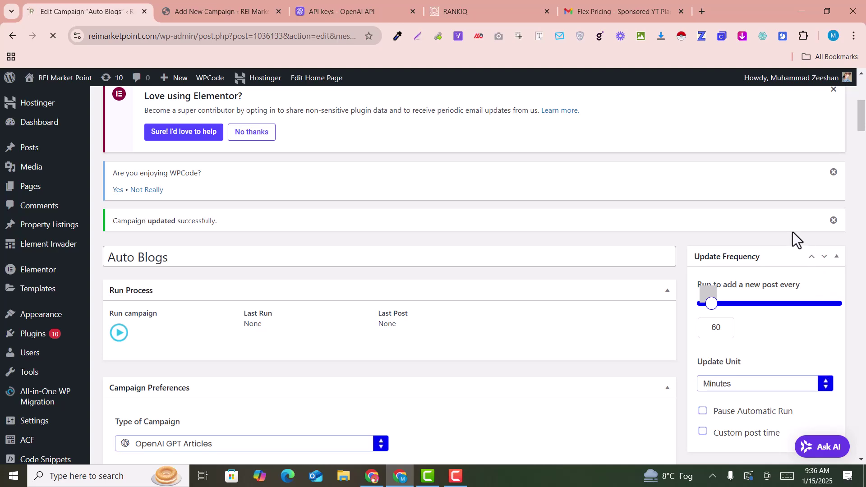
pyautogui.scroll(-5, 503, 250)
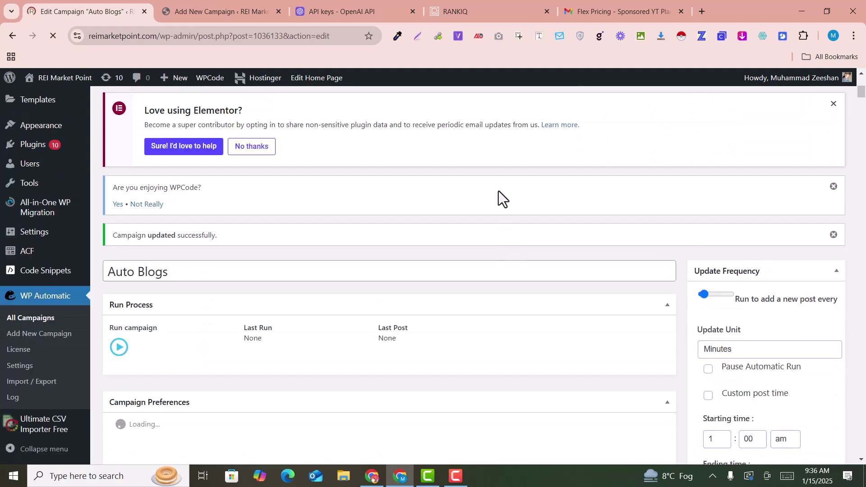
pyautogui.scroll(-3, 499, 197)
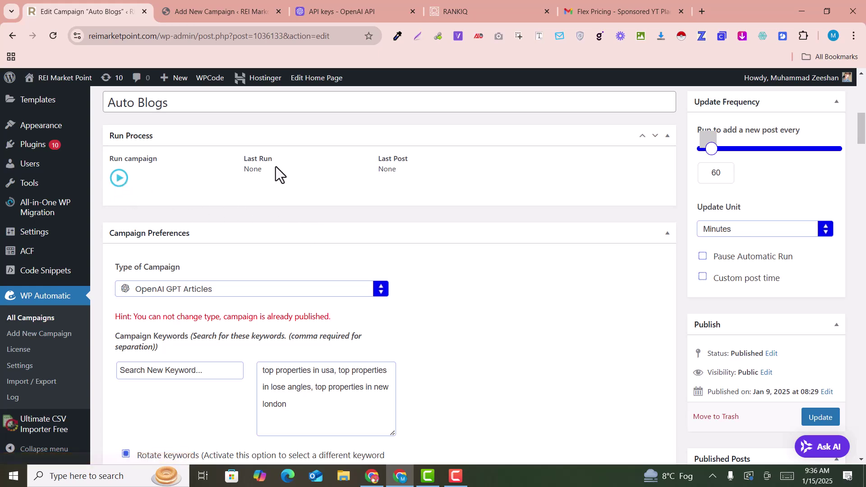
pyautogui.doubleClick(710, 177)
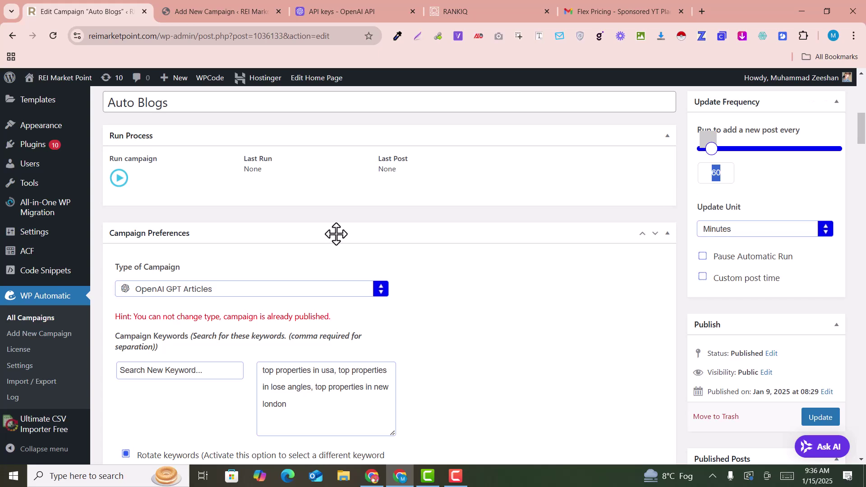
pyautogui.moveTo(319, 408); pyautogui.dragTo(267, 375)
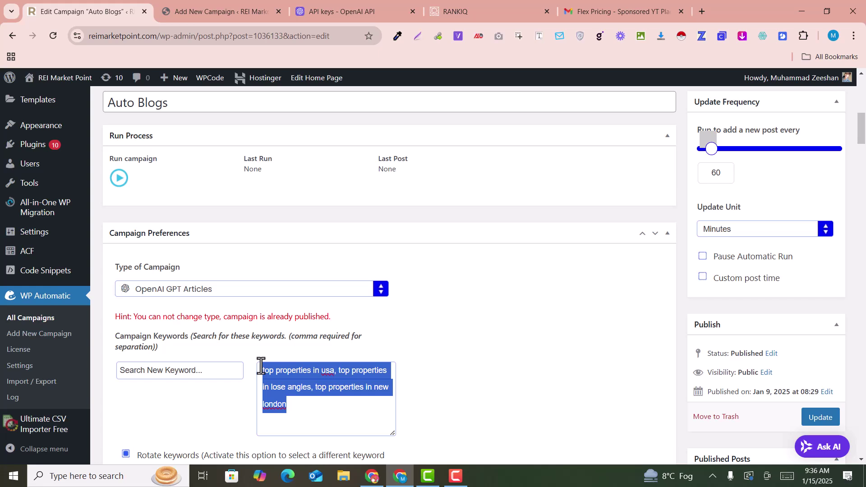
pyautogui.click(334, 383)
pyautogui.moveTo(337, 370); pyautogui.dragTo(347, 396)
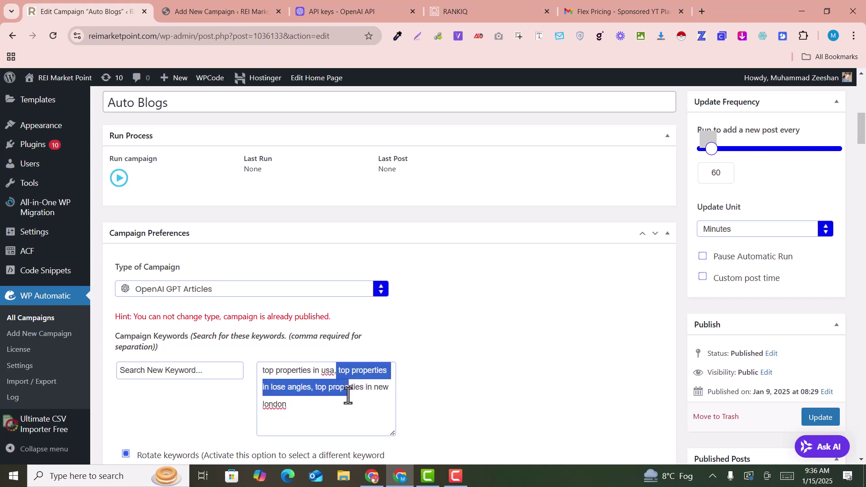
pyautogui.click(289, 431)
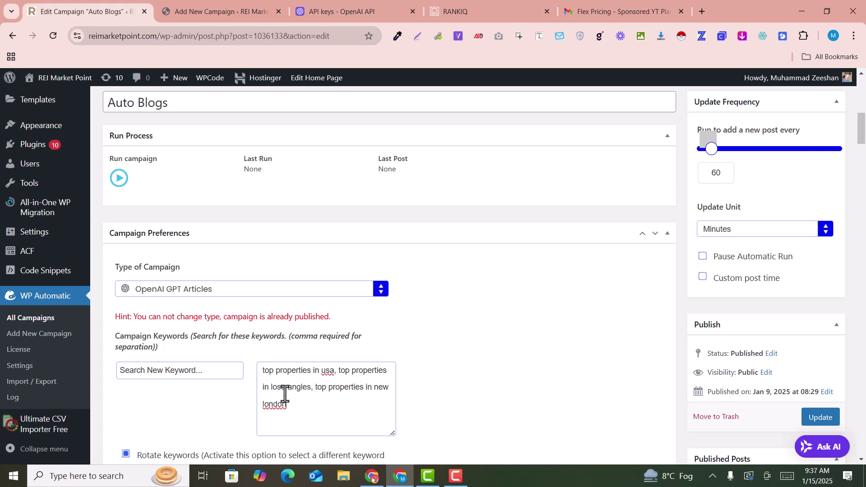
# Run the campaign and open the newly published post in a new tab.
pyautogui.click(119, 178)
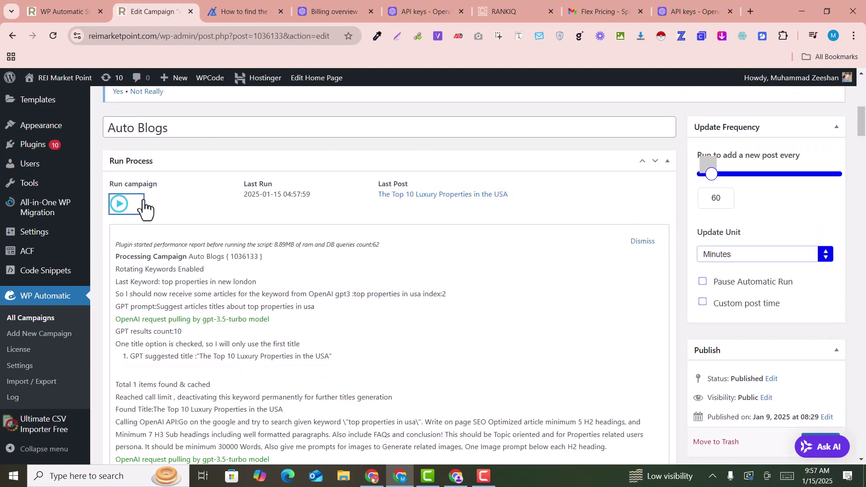
pyautogui.rightClick(406, 200)
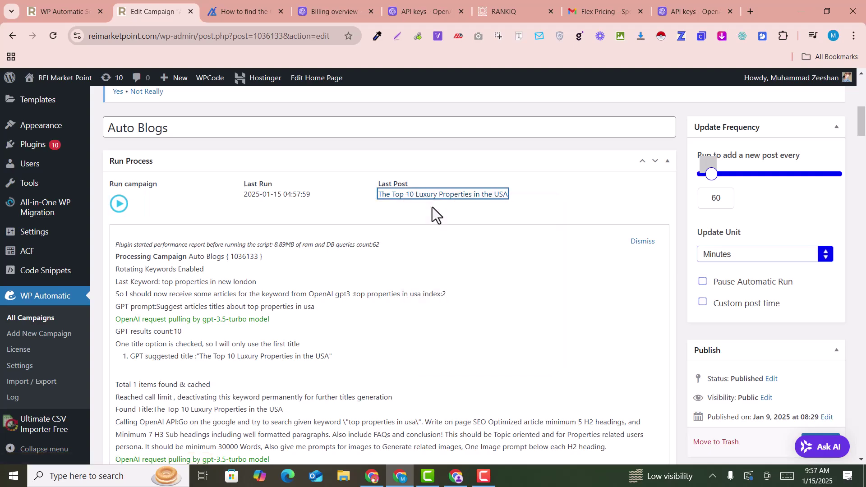
pyautogui.click(432, 207)
pyautogui.click(199, 8)
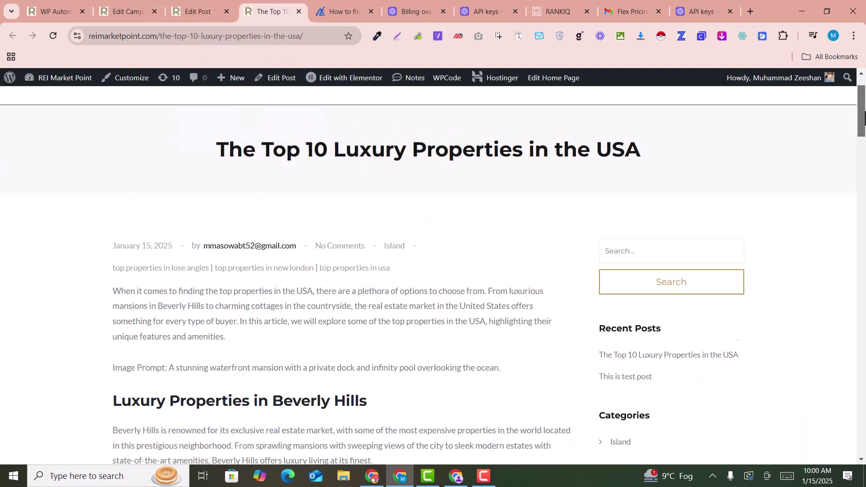
# Scroll through the generated article and select the waterfront mansion image prompt sentence.
pyautogui.scroll(-3, 864, 140)
pyautogui.moveTo(865, 140)
pyautogui.mouseDown()
pyautogui.moveTo(864, 408)
pyautogui.moveTo(865, 133)
pyautogui.mouseUp()
pyautogui.scroll(-4, 341, 216)
pyautogui.scroll(-12, 338, 210)
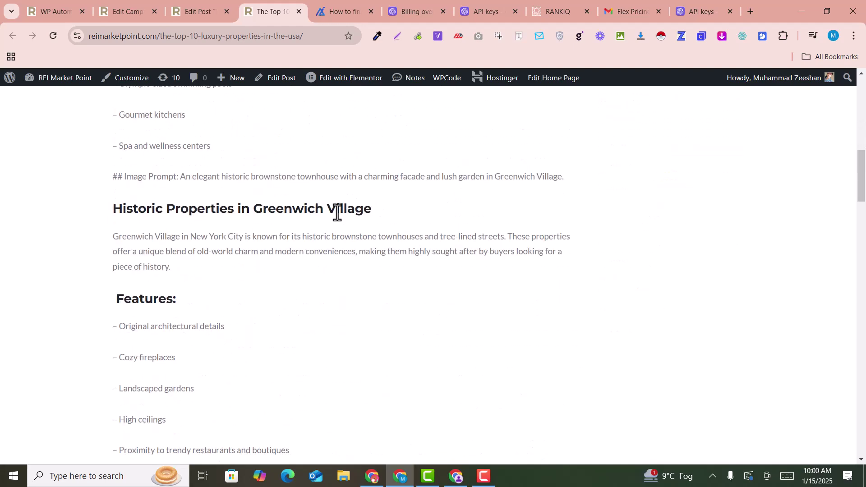
pyautogui.scroll(15, 343, 212)
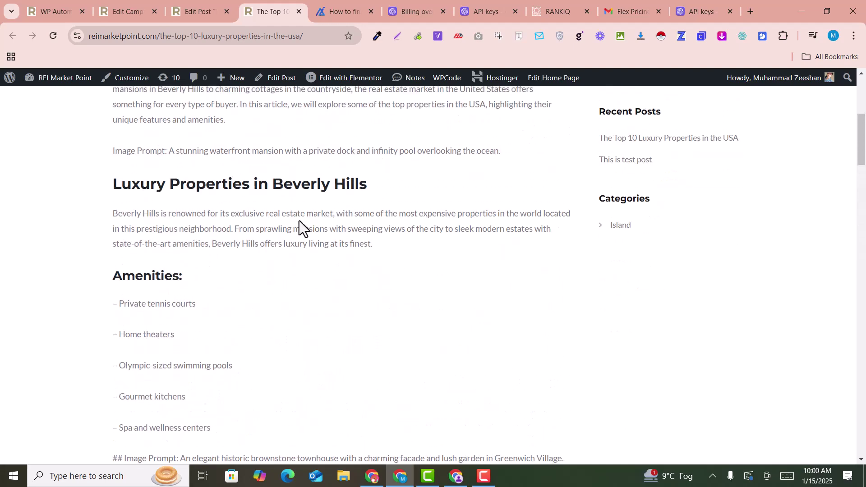
pyautogui.scroll(3, 305, 253)
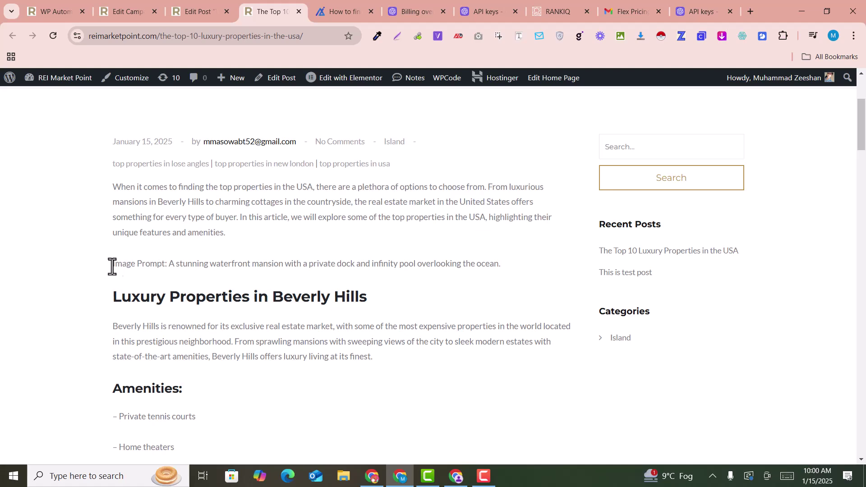
pyautogui.moveTo(224, 278); pyautogui.dragTo(510, 270)
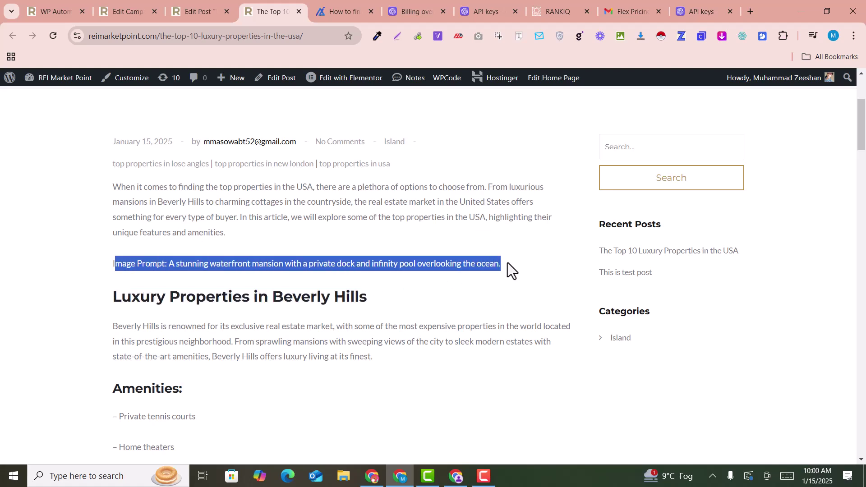
pyautogui.click(488, 265)
pyautogui.moveTo(169, 265); pyautogui.dragTo(496, 265)
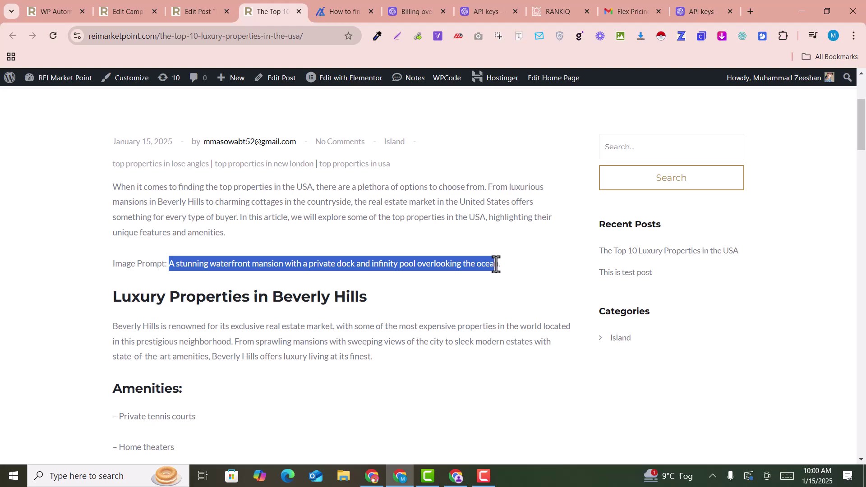
pyautogui.moveTo(170, 264); pyautogui.dragTo(584, 289)
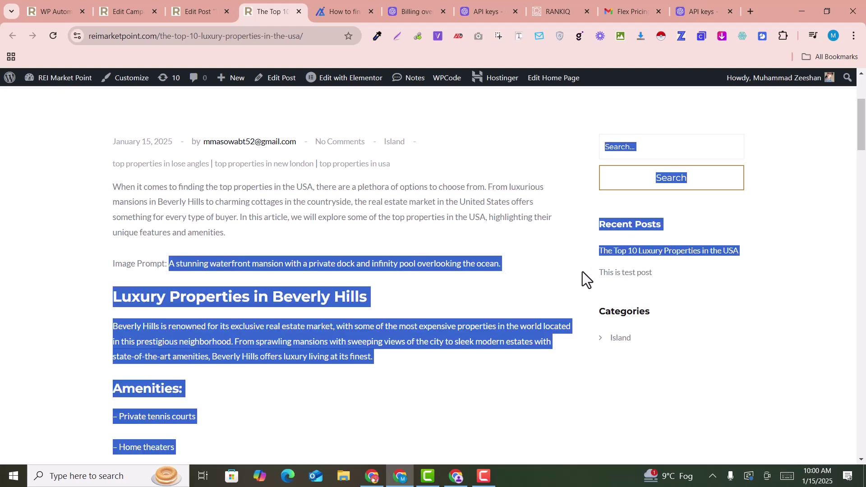
pyautogui.click(315, 2)
# Open the second waterfront mansion image and resize it to Landscape (4:3).
pyautogui.hotkey('alt', 'Right')
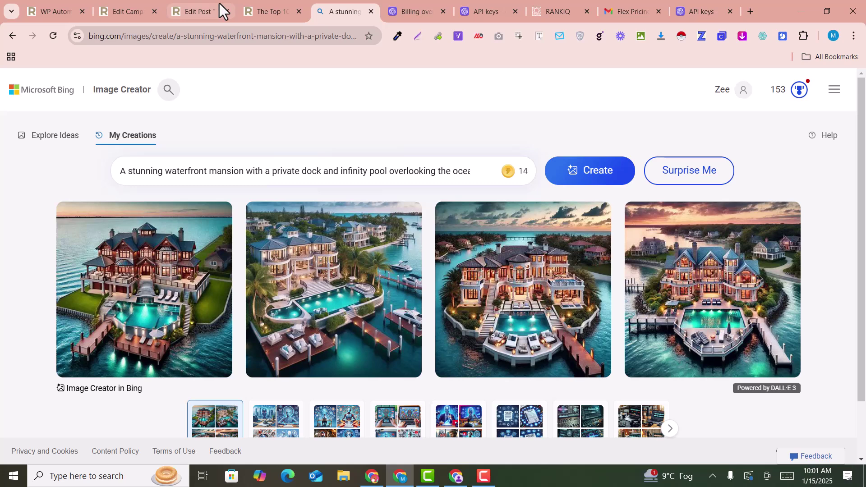
pyautogui.click(330, 298)
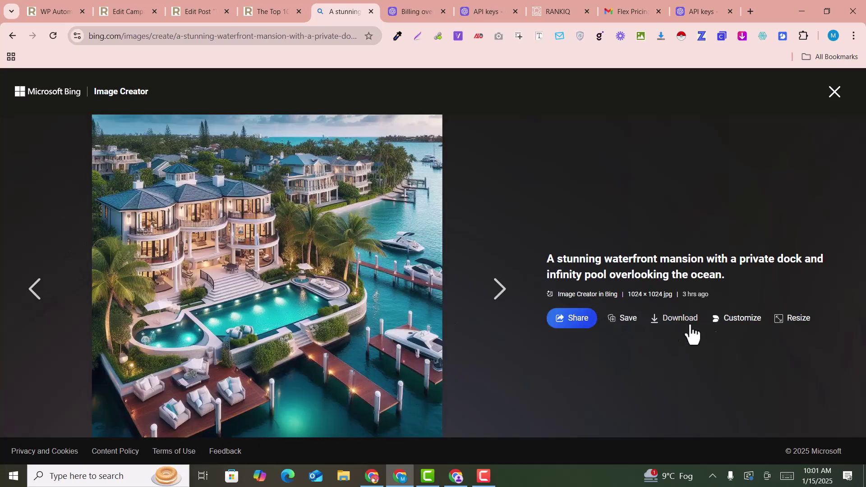
pyautogui.click(795, 319)
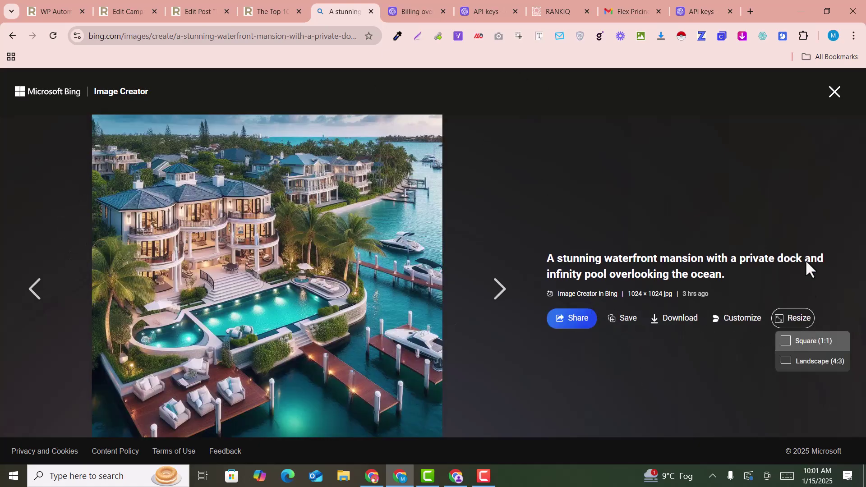
pyautogui.click(805, 362)
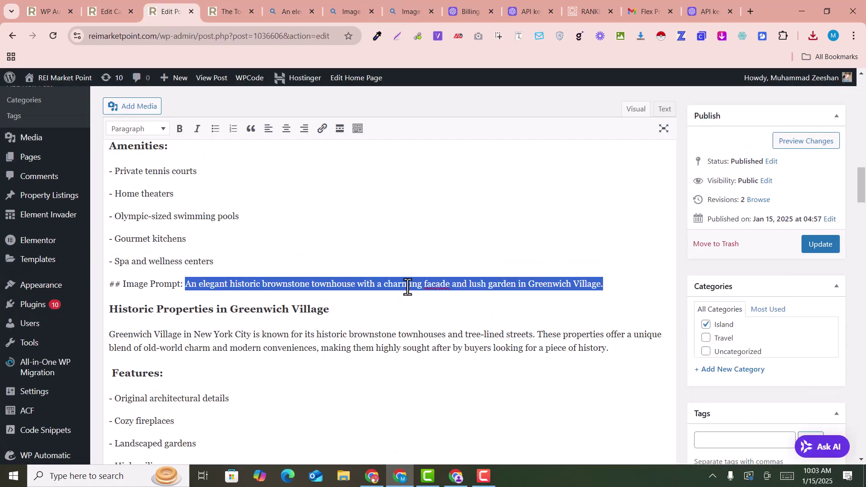
# Delete the Greenwich Village image prompt line and upload the downloaded brownstone image to the media library.
pyautogui.click(410, 268)
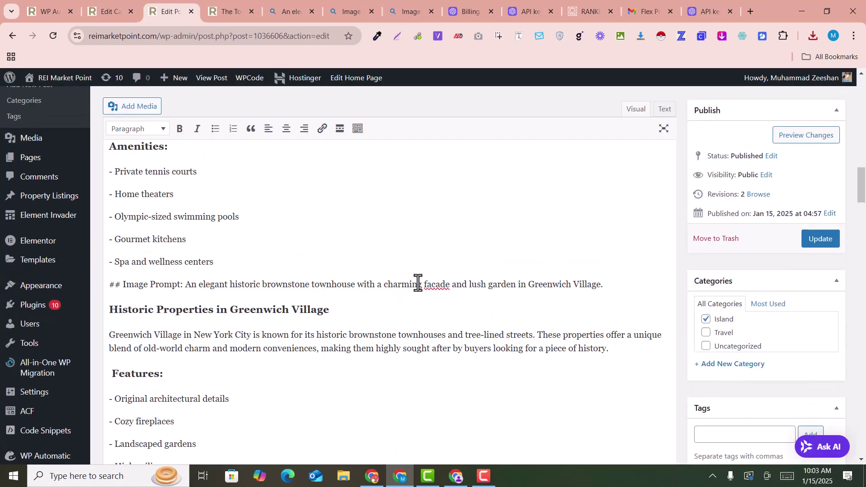
pyautogui.tripleClick(418, 283)
pyautogui.press('BackSpace')
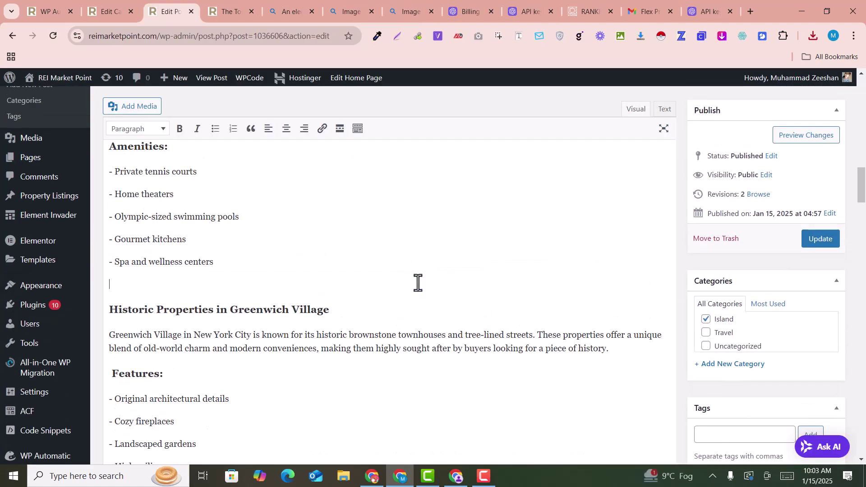
pyautogui.click(131, 108)
pyautogui.click(813, 36)
pyautogui.moveTo(697, 85); pyautogui.dragTo(316, 235)
pyautogui.click(383, 150)
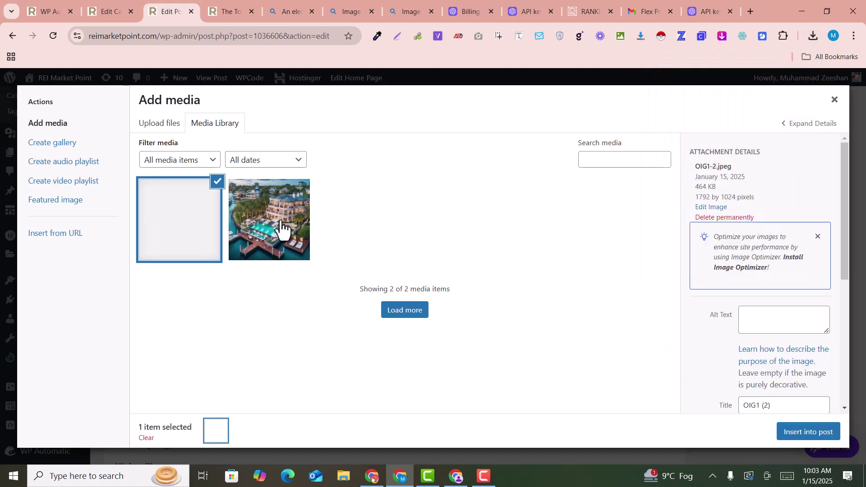
# Paste the historic brownstone description as the image's alt text and insert it into the post.
pyautogui.click(771, 328)
pyautogui.hotkey('ctrl', 'v')
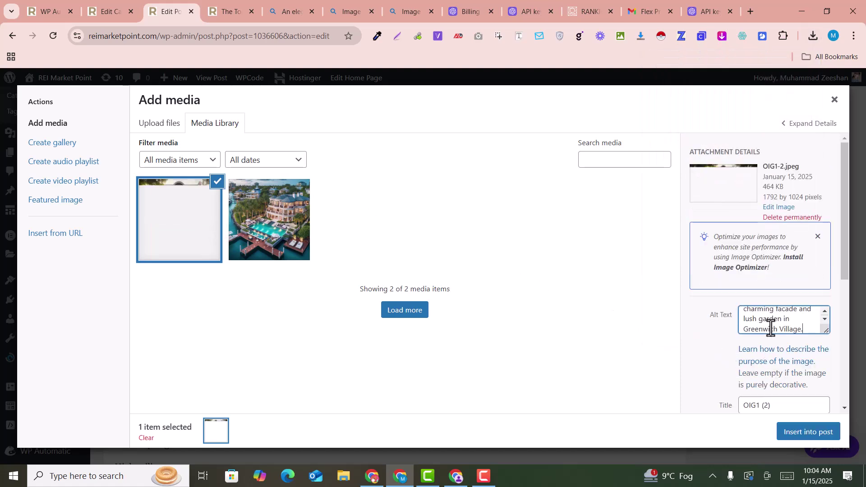
pyautogui.scroll(2, 797, 320)
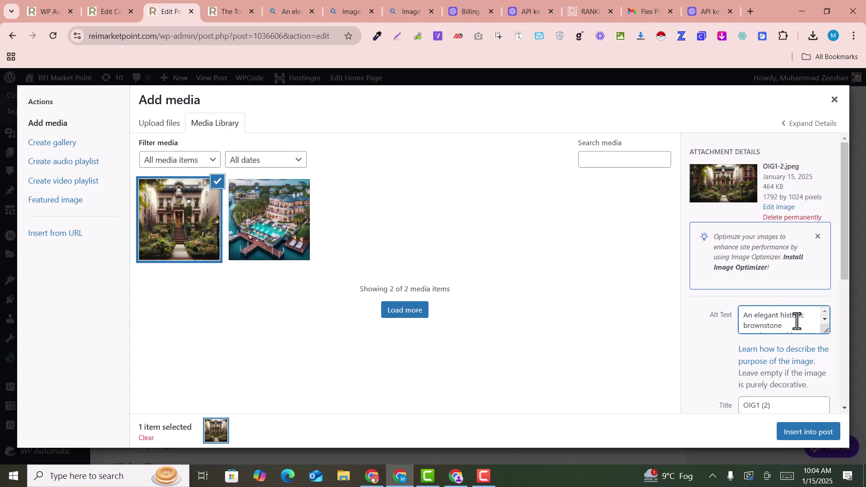
pyautogui.click(806, 434)
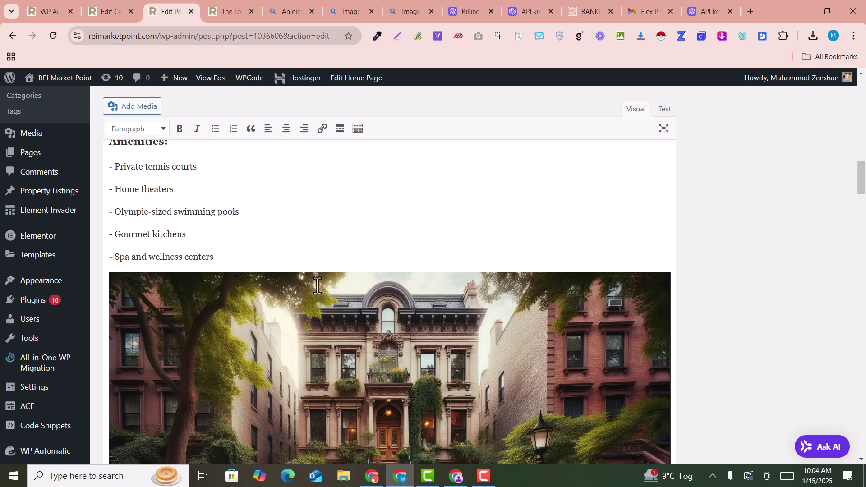
# Scroll down through the illustrated post in the editor to review its images and sections.
pyautogui.scroll(-3, 293, 279)
pyautogui.scroll(-5, 267, 271)
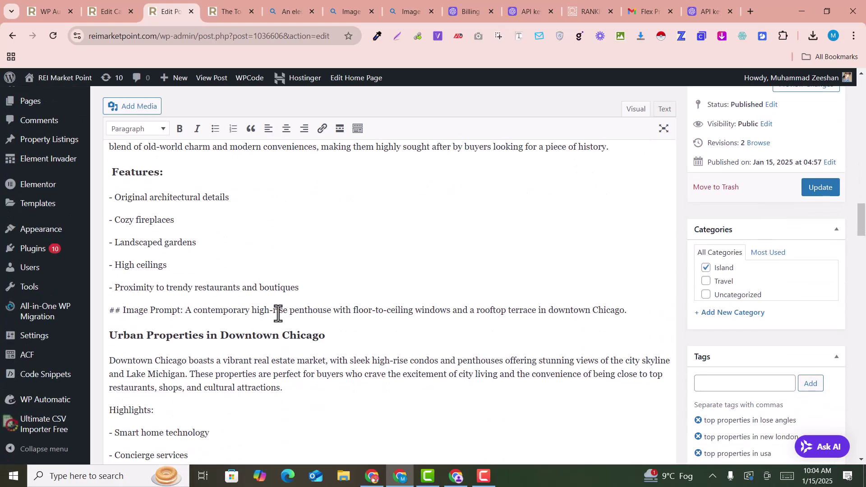
pyautogui.scroll(-9, 493, 258)
pyautogui.scroll(-9, 495, 261)
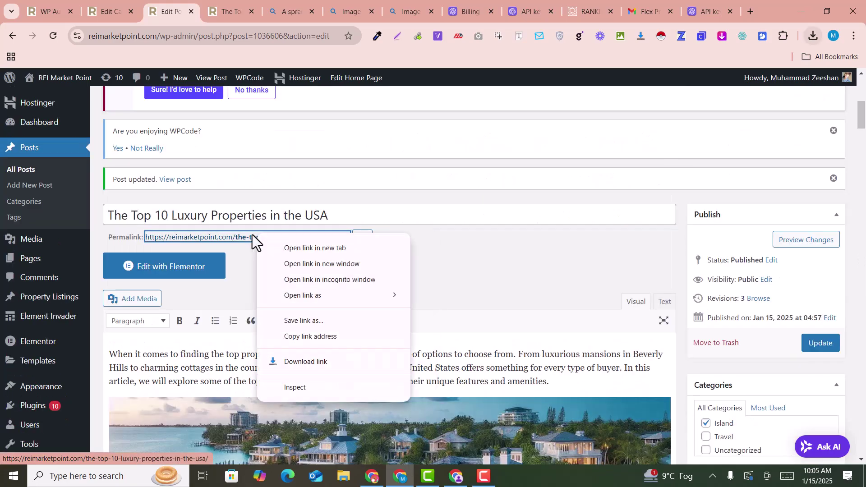
pyautogui.scroll(-15, 507, 346)
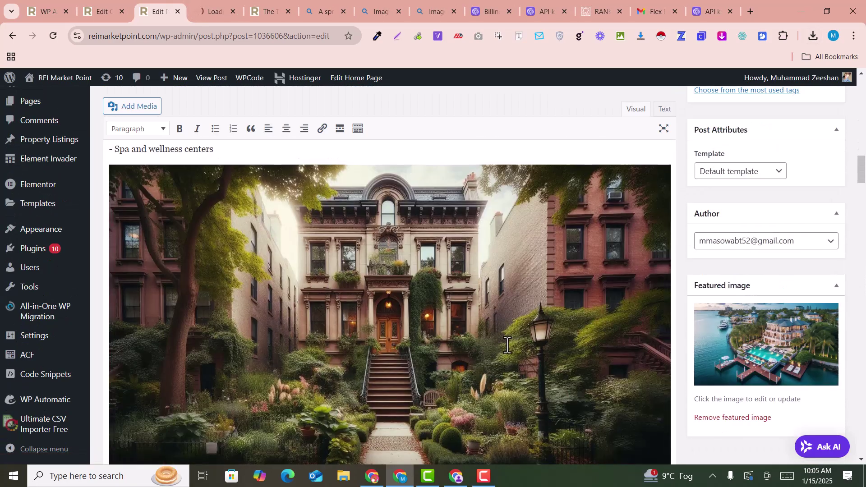
pyautogui.scroll(-20, 506, 345)
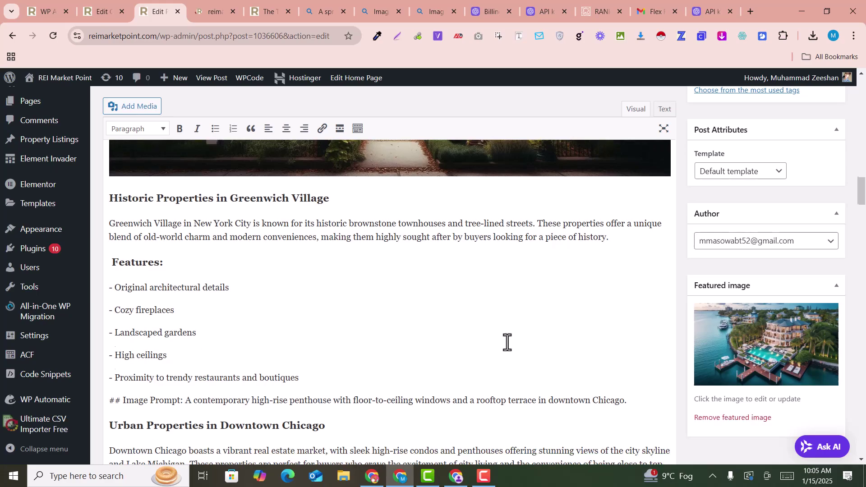
pyautogui.scroll(-18, 487, 314)
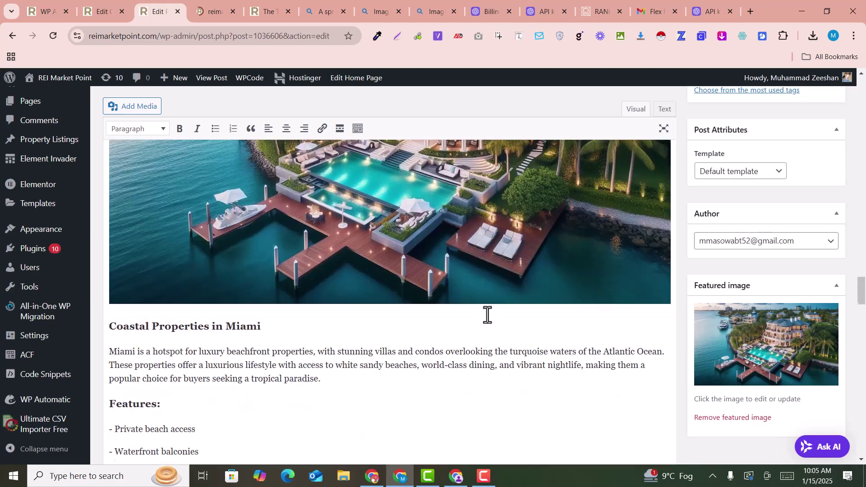
# Switch to the published post's tab and scroll through the live Top 10 Luxury Properties in the USA post.
pyautogui.click(108, 2)
pyautogui.click(210, 1)
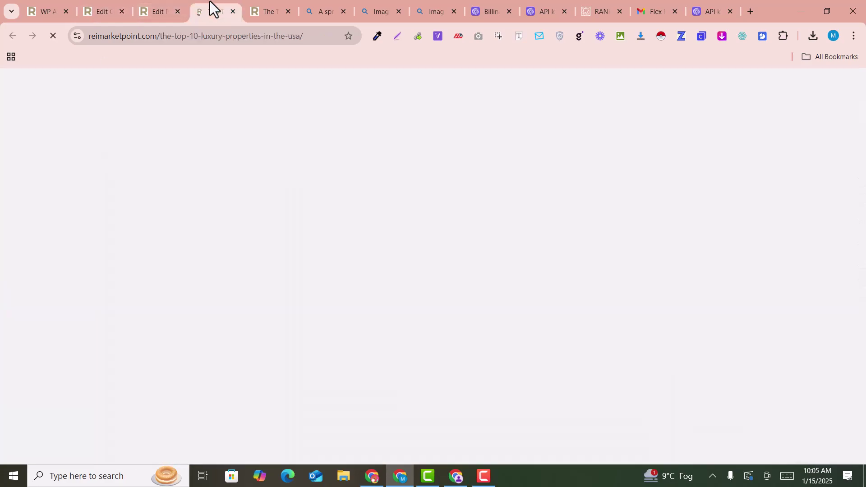
pyautogui.scroll(-9, 498, 290)
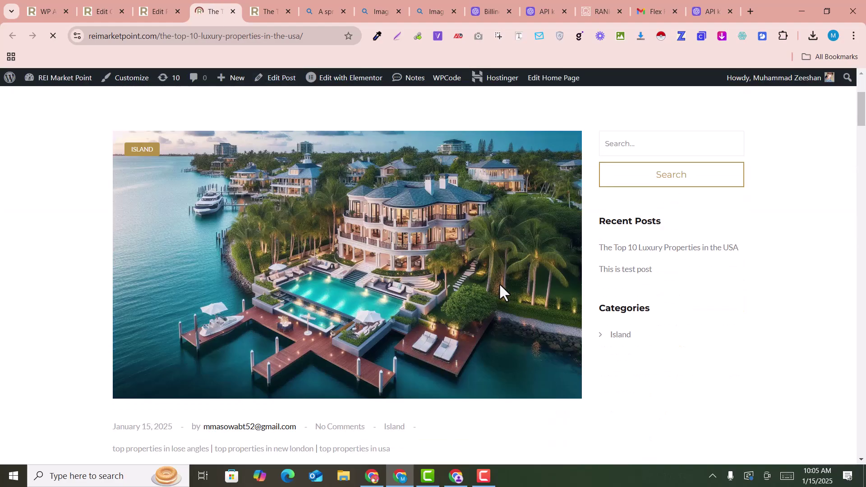
pyautogui.scroll(-2, 232, 241)
pyautogui.scroll(-20, 232, 240)
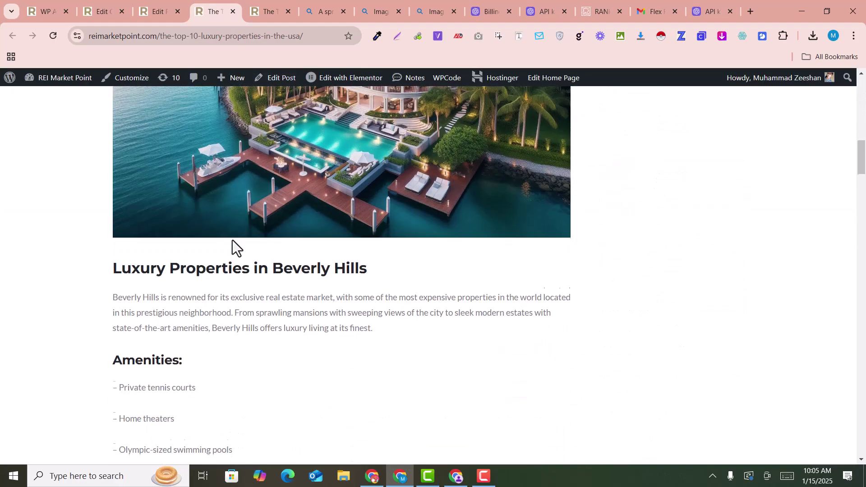
pyautogui.scroll(-4, 312, 237)
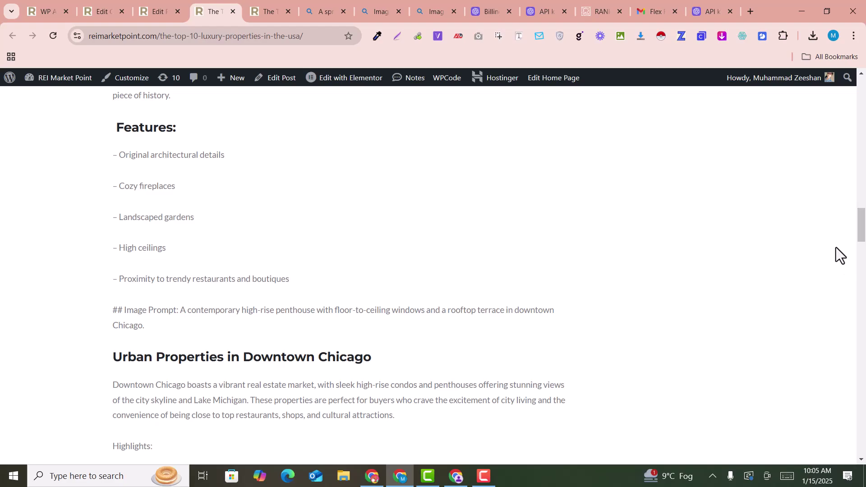
pyautogui.moveTo(861, 239); pyautogui.dragTo(859, 129)
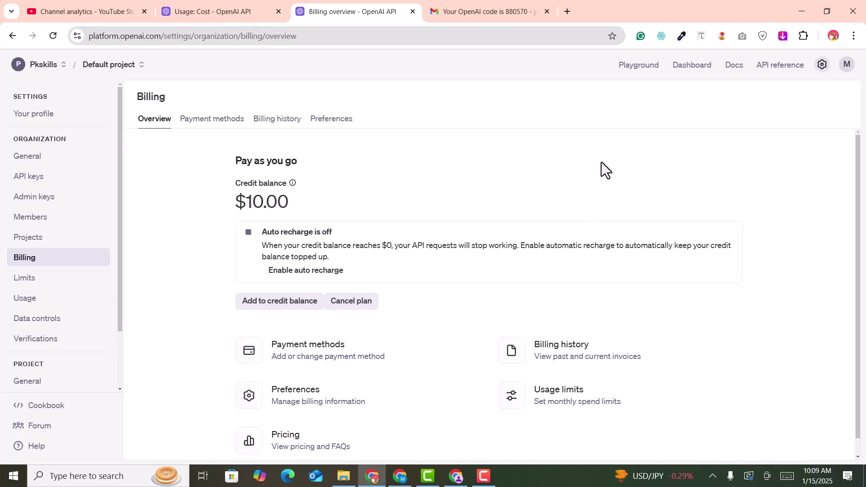
pyautogui.scroll(-1, 602, 163)
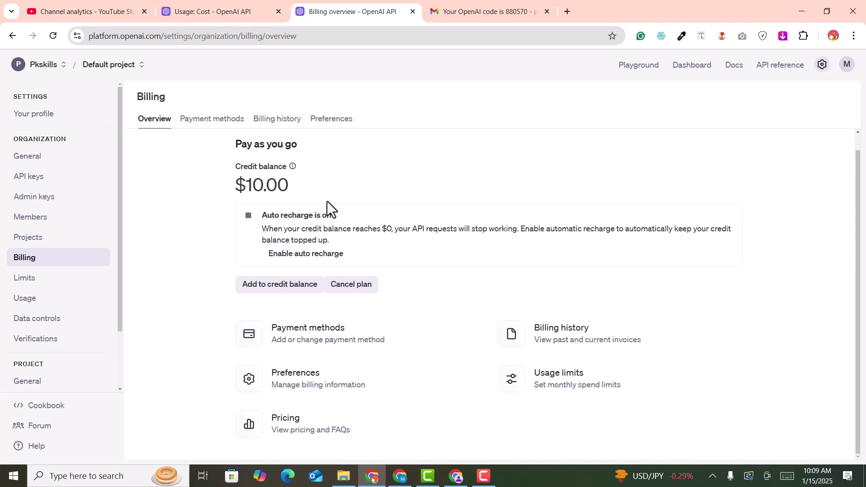
pyautogui.scroll(1, 329, 199)
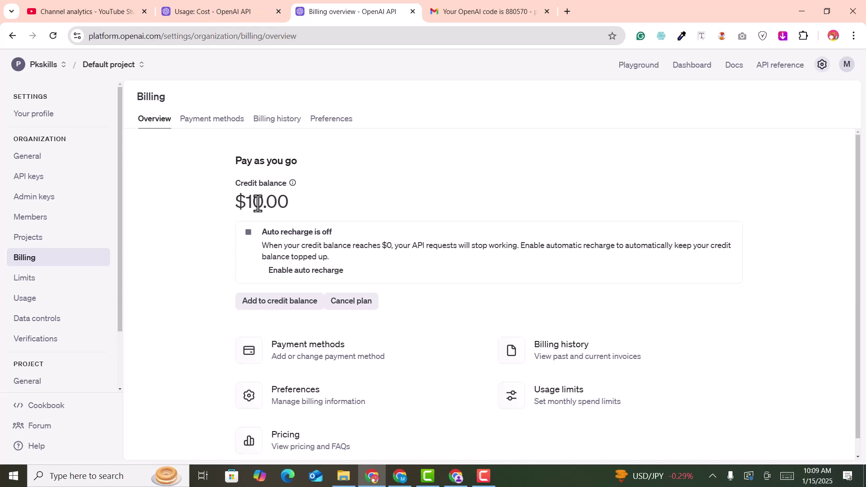
pyautogui.scroll(-1, 257, 203)
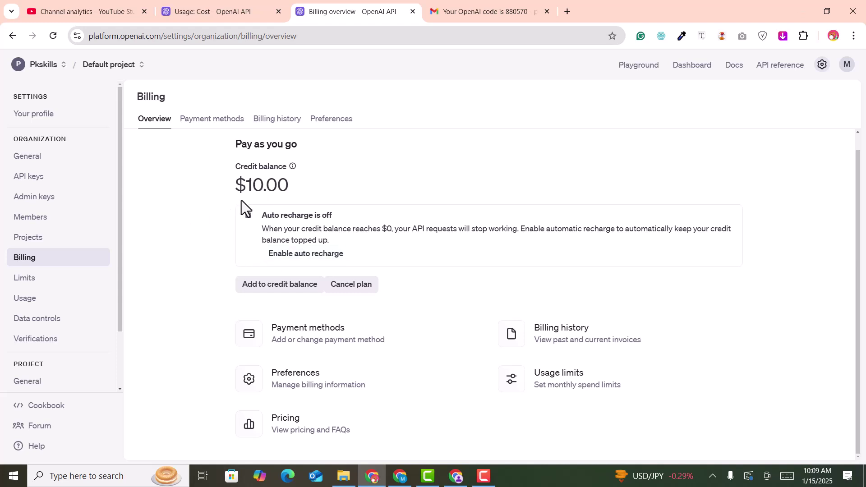
pyautogui.moveTo(247, 185); pyautogui.dragTo(274, 186)
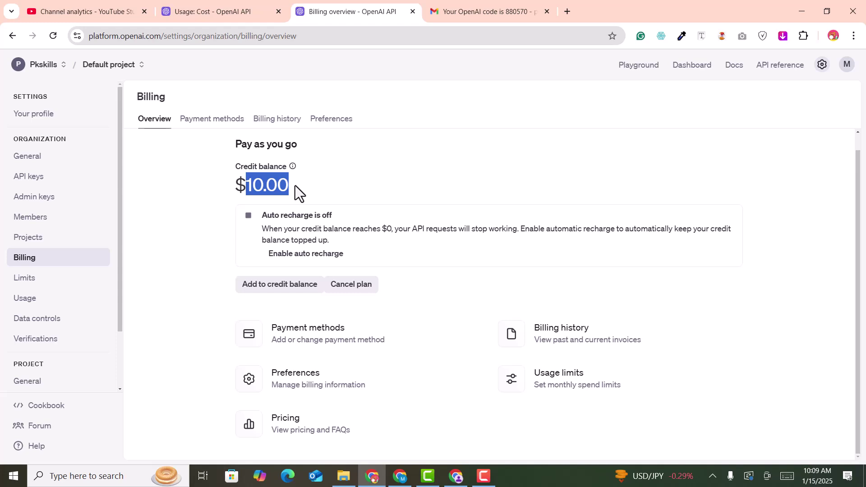
pyautogui.click(282, 189)
pyautogui.moveTo(246, 187); pyautogui.dragTo(284, 190)
pyautogui.click(284, 190)
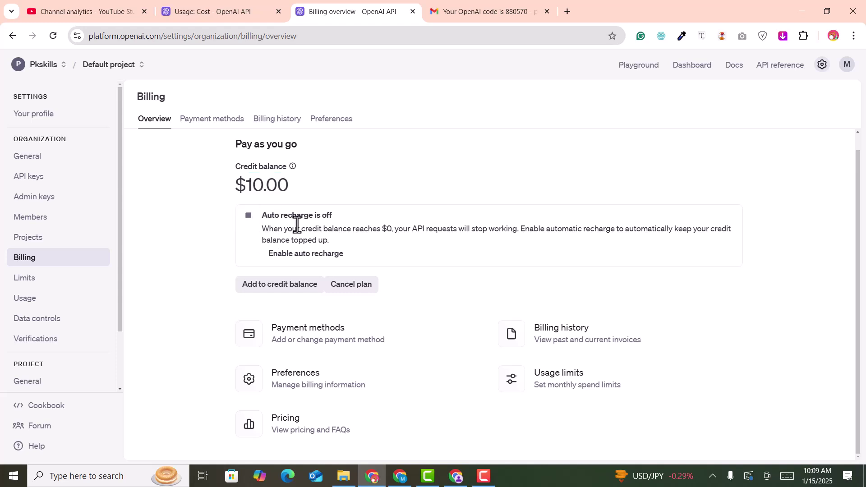
pyautogui.moveTo(252, 185); pyautogui.dragTo(293, 185)
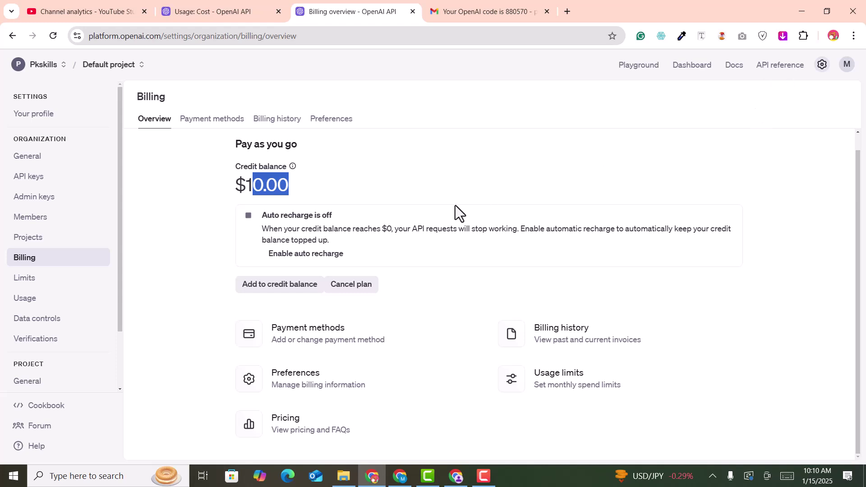
pyautogui.click(248, 181)
pyautogui.doubleClick(248, 181)
pyautogui.moveTo(247, 184); pyautogui.dragTo(299, 192)
pyautogui.click(291, 191)
pyautogui.moveTo(251, 185); pyautogui.dragTo(306, 191)
pyautogui.scroll(1, 373, 231)
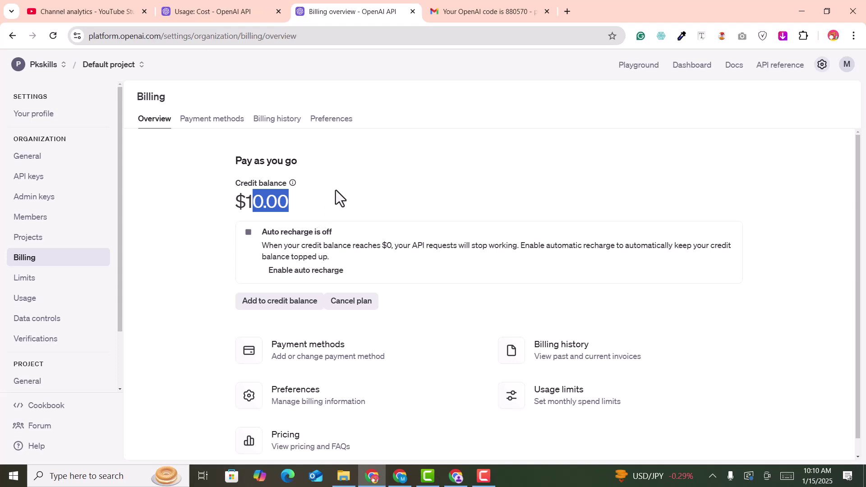
pyautogui.moveTo(254, 201); pyautogui.dragTo(319, 202)
pyautogui.moveTo(250, 203); pyautogui.dragTo(298, 209)
pyautogui.scroll(-1, 315, 198)
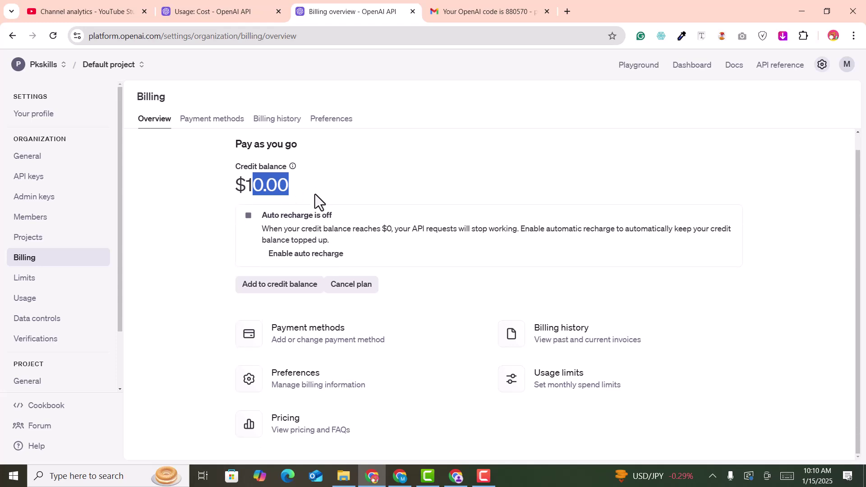
pyautogui.scroll(1, 314, 194)
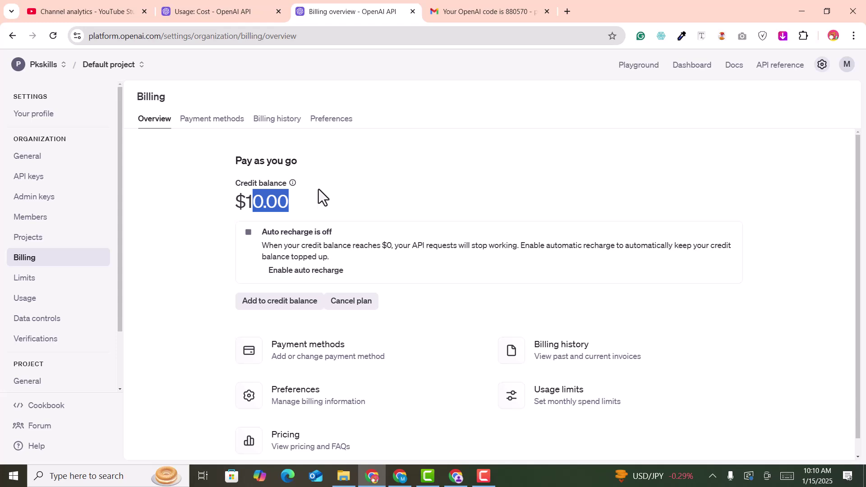
pyautogui.scroll(-1, 309, 259)
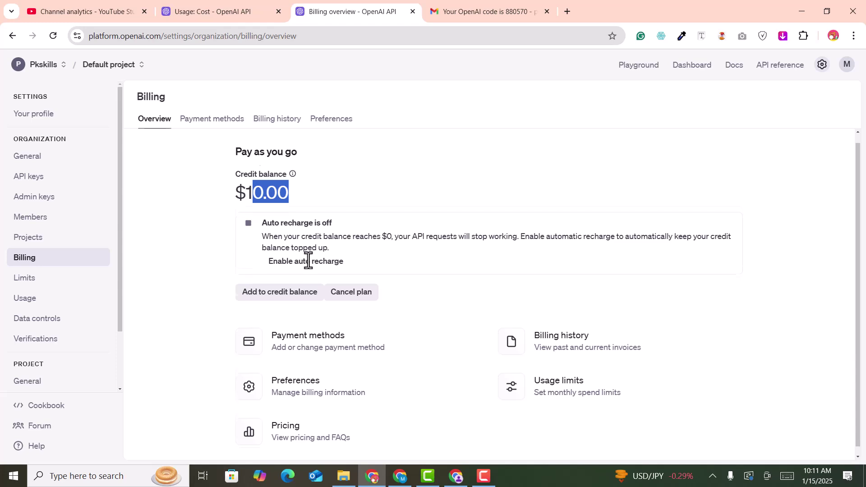